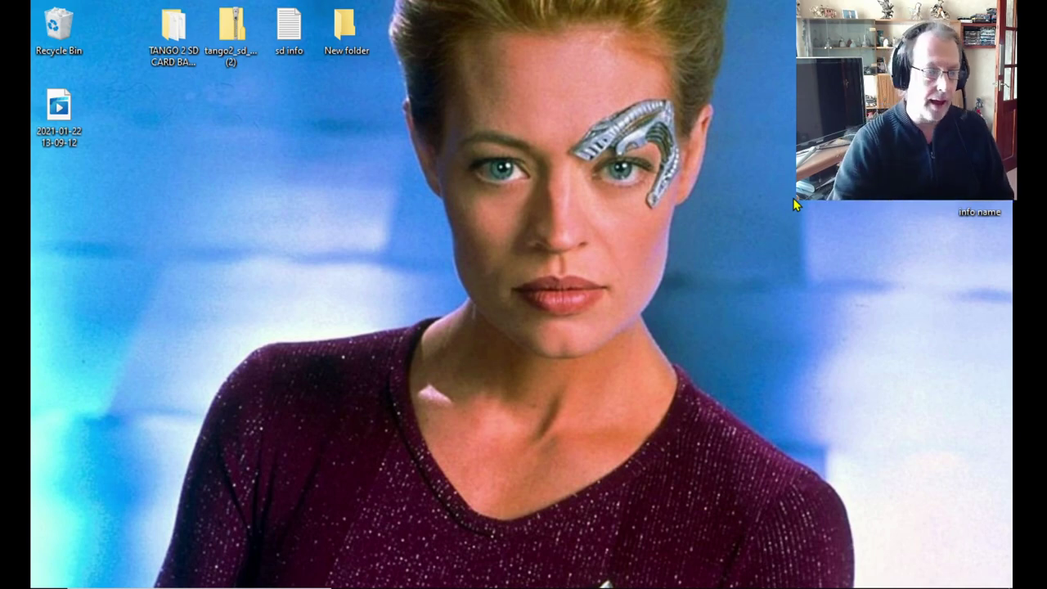
Open the TANGO 2 SD CARD BACK UP desktop folder and move its window to the right.
left_click(172, 47)
double_click(172, 47)
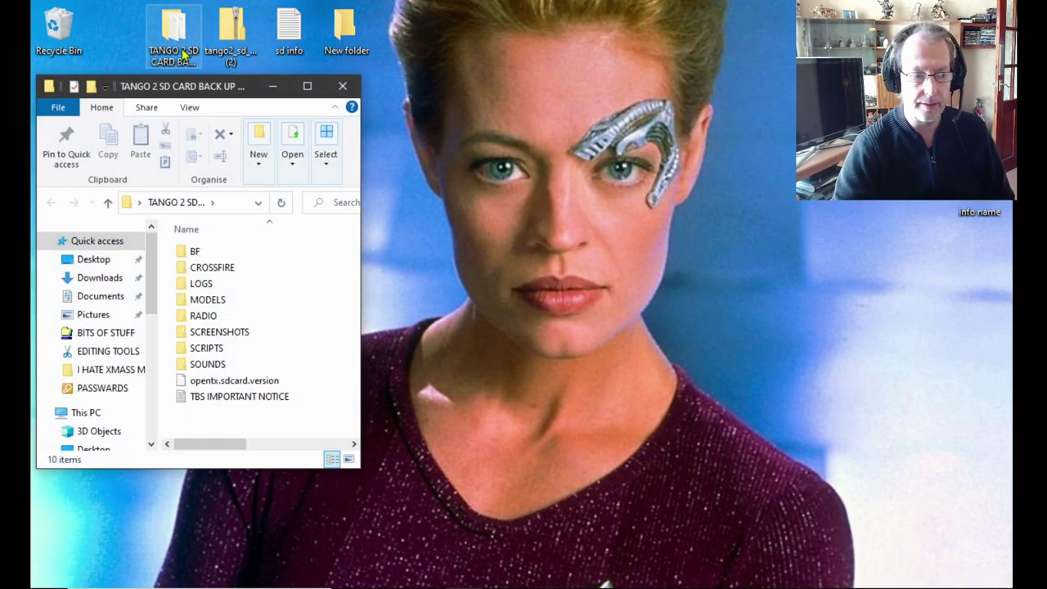
left_click_drag(232, 92, 689, 91)
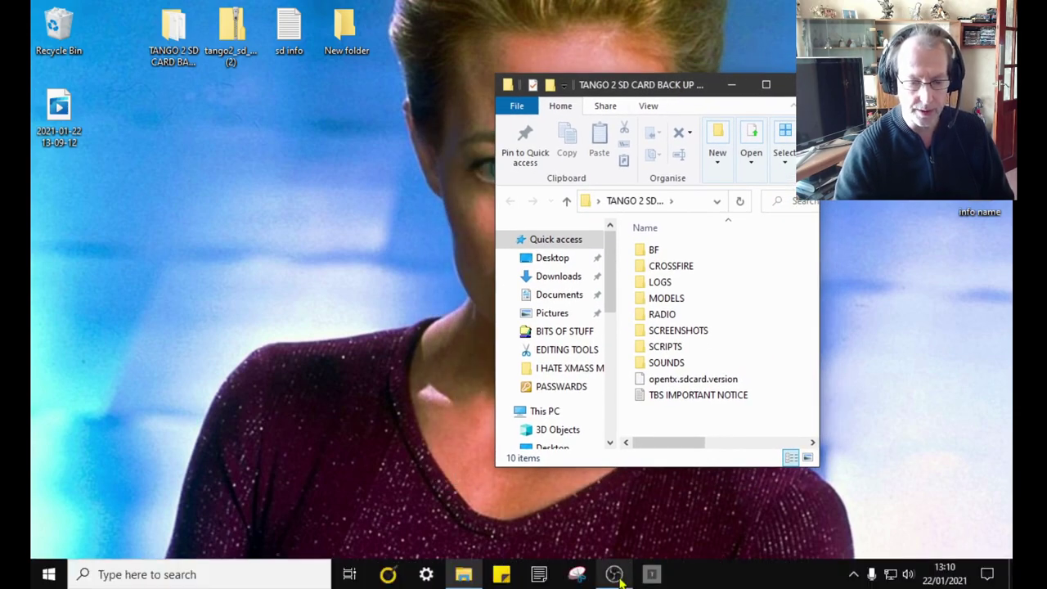
left_click(613, 575)
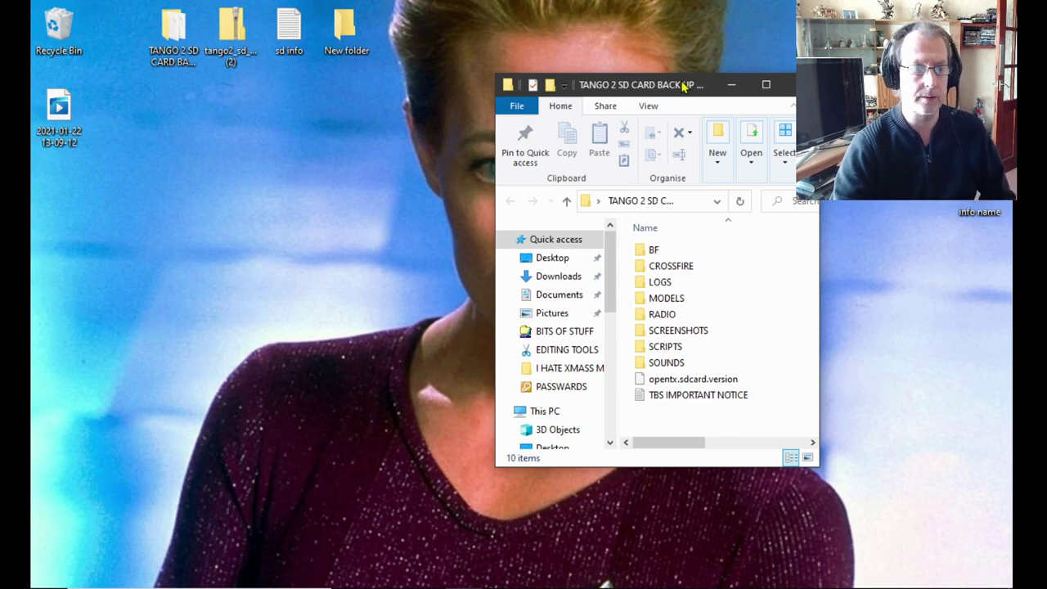
Open the sd info notes in Notepad and move the New folder icon lower on the desktop.
double_click(290, 37)
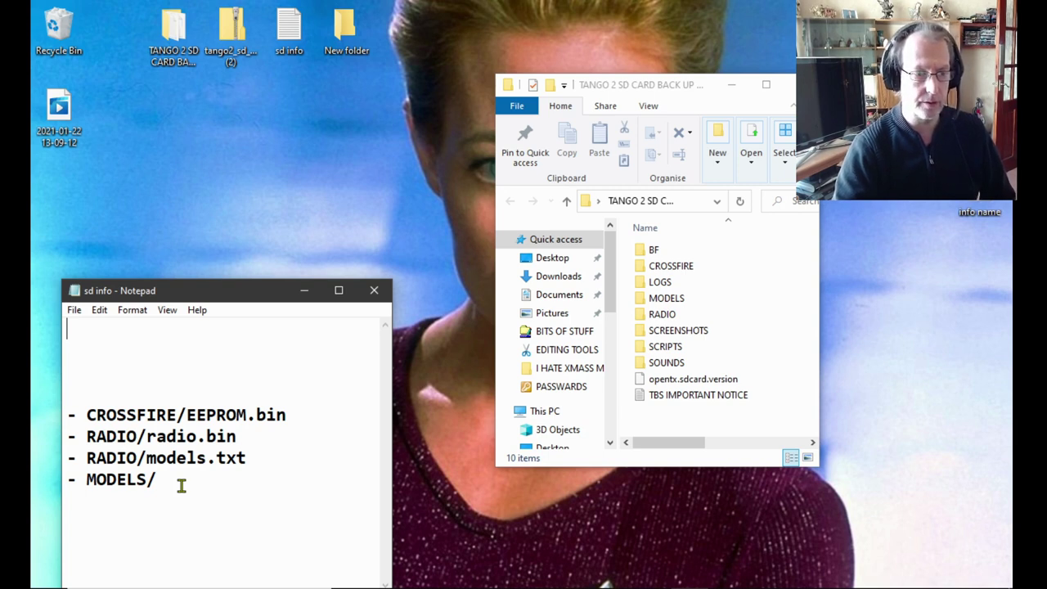
left_click(347, 29)
left_click_drag(347, 29, 258, 209)
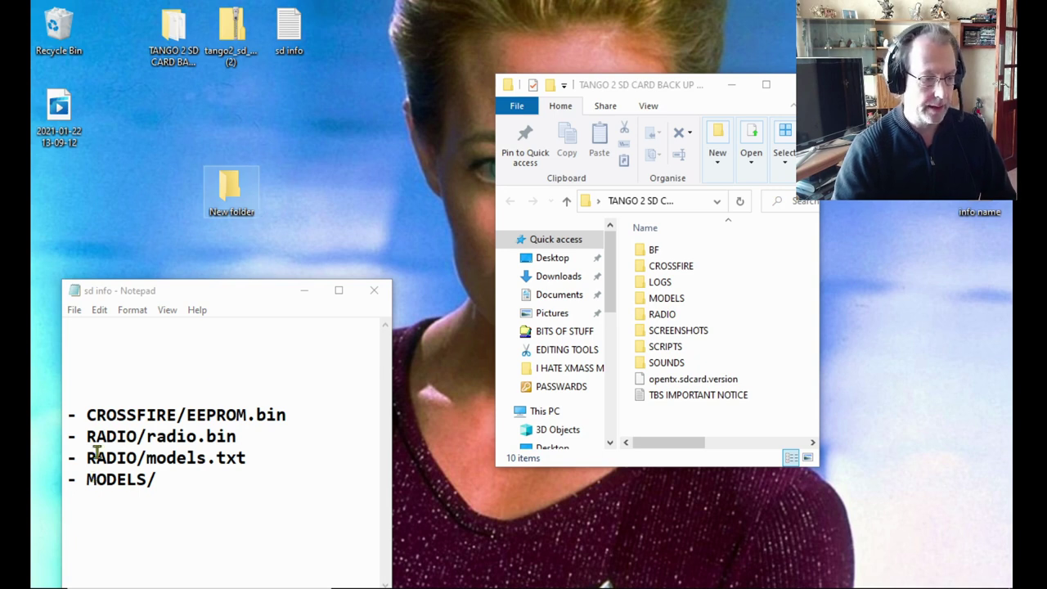
Move EEPROM.bin from the CROSSFIRE folder into the desktop's New folder.
left_click(691, 270)
double_click(691, 268)
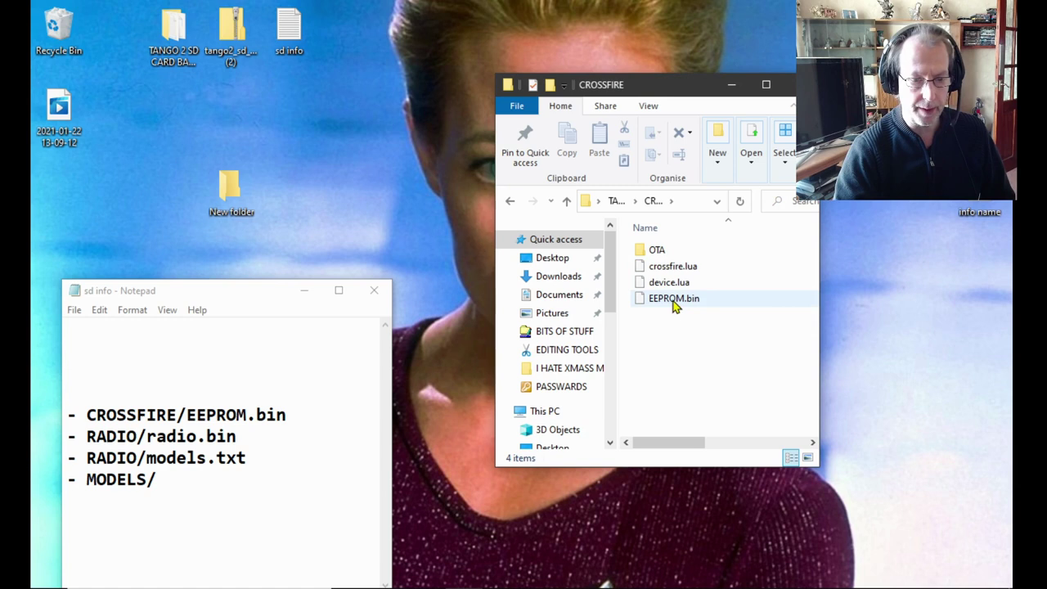
left_click_drag(675, 304, 228, 219)
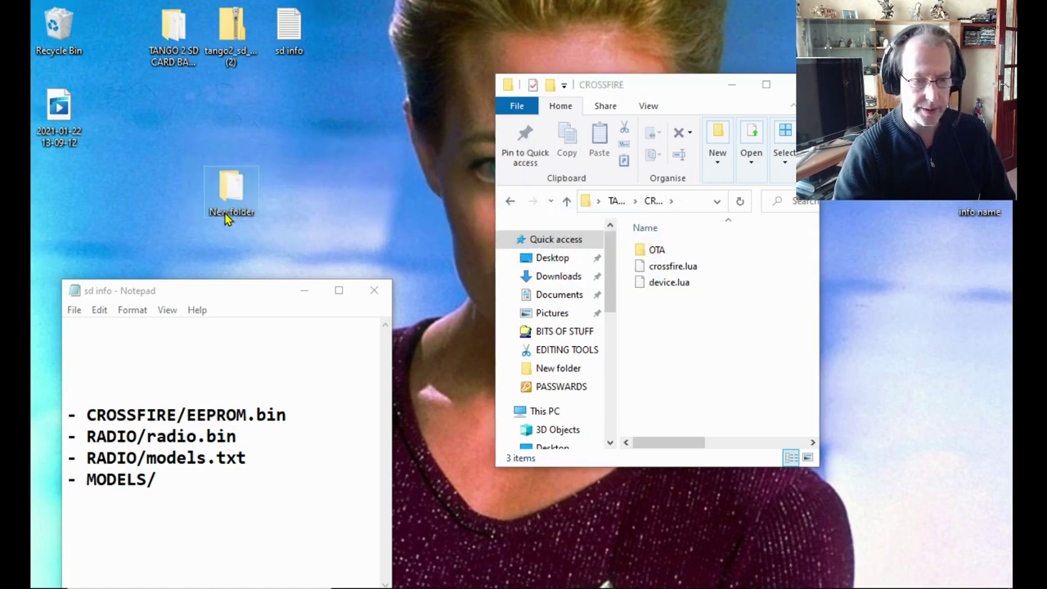
Move radio.bin and models from the RADIO folder onto the desktop.
left_click(511, 203)
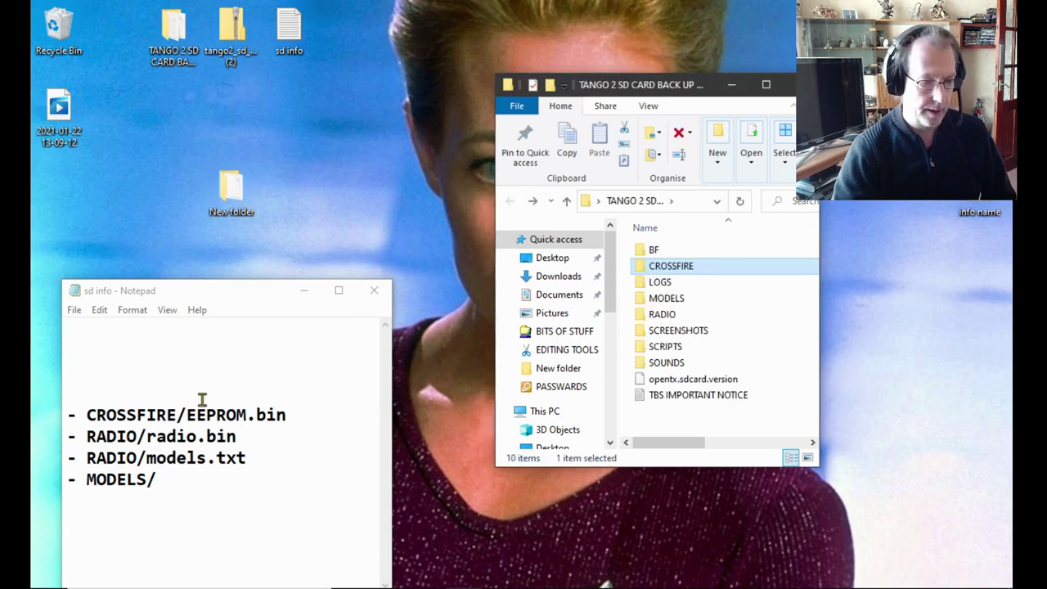
double_click(675, 315)
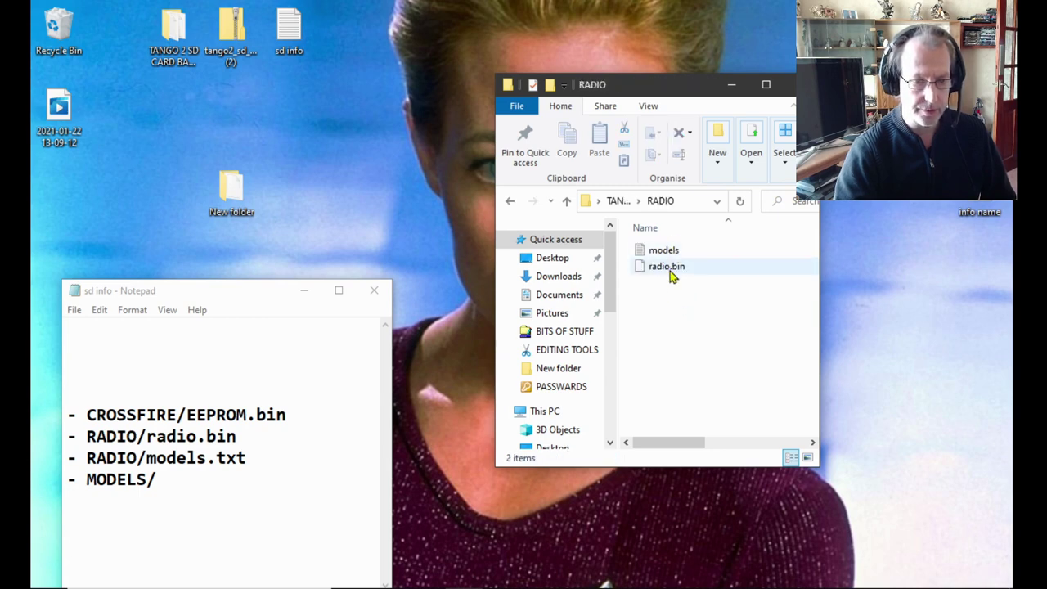
left_click(669, 268)
left_click(664, 250, "ctrl")
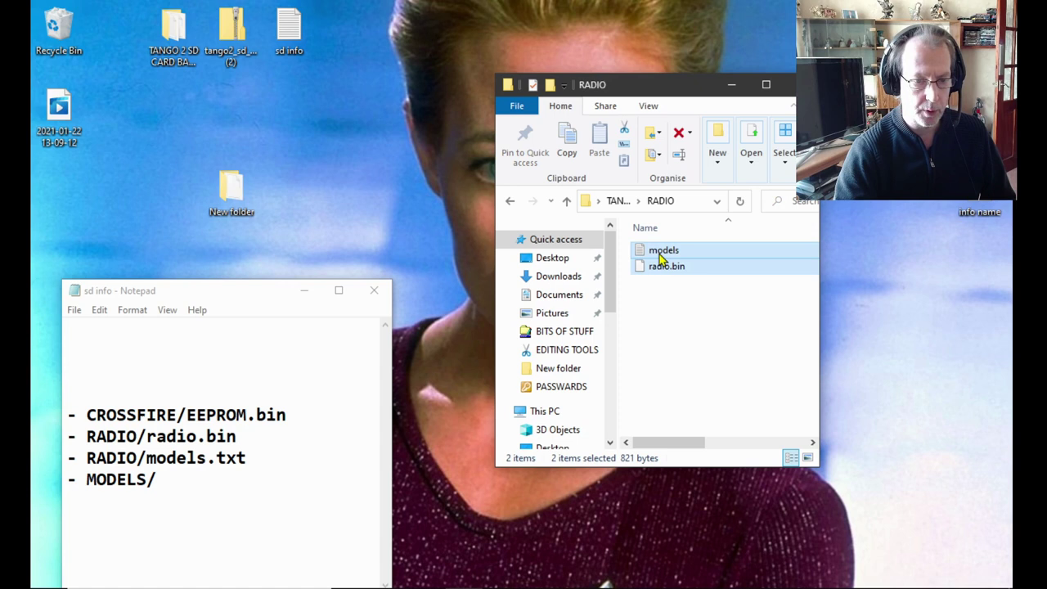
left_click_drag(663, 252, 231, 220)
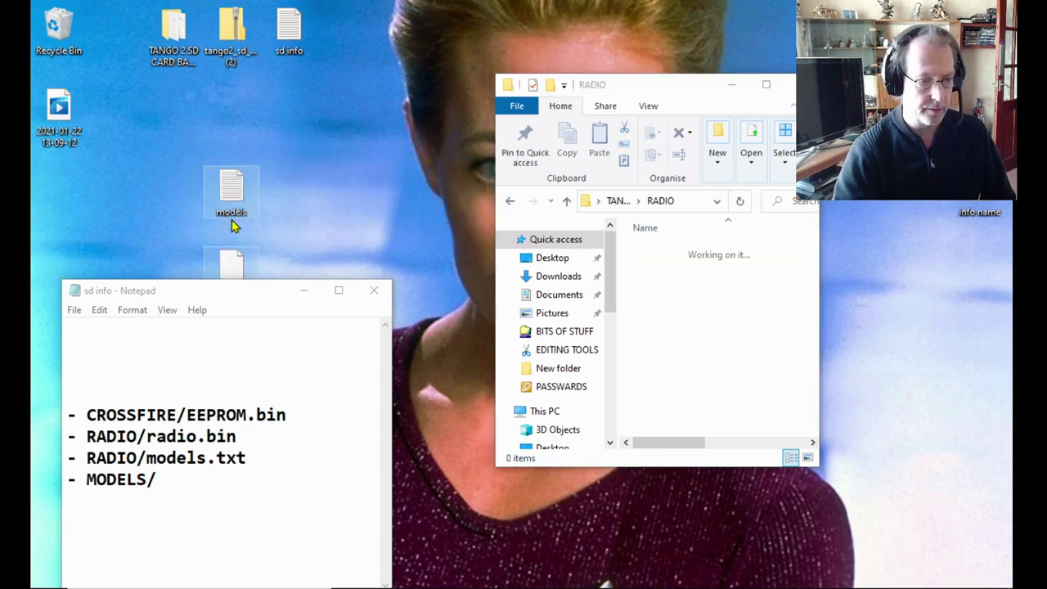
Put models, radio.bin and the MODELS folder into the desktop's New folder.
left_click(375, 292)
left_click(510, 200)
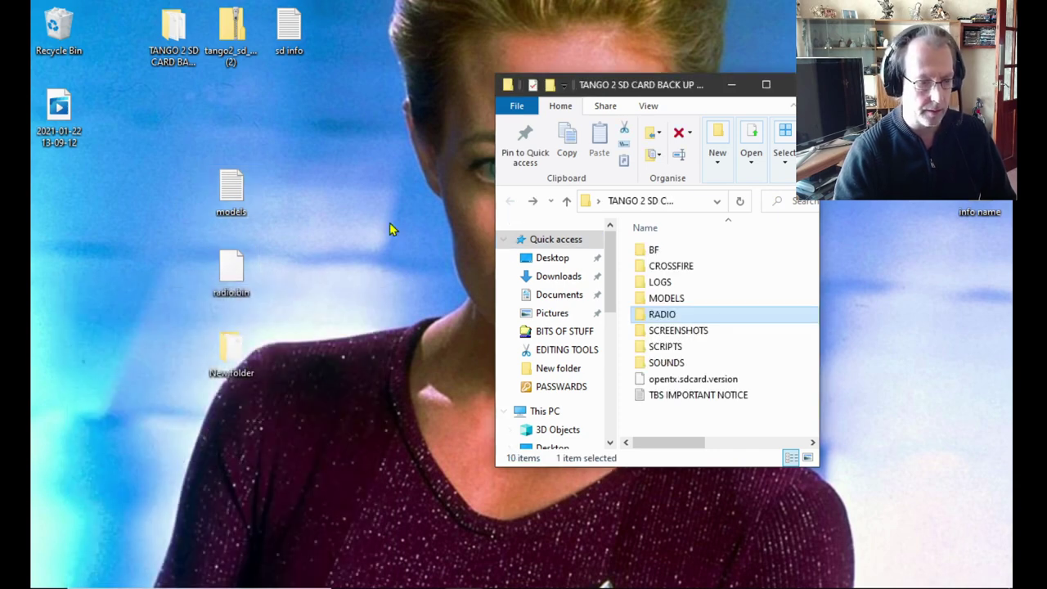
left_click_drag(234, 292, 229, 217)
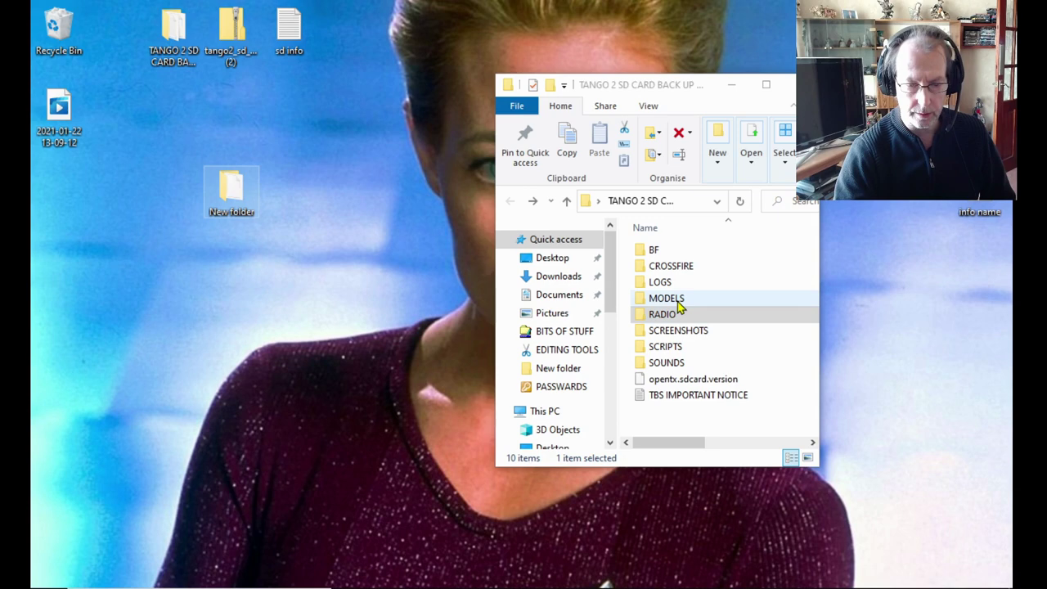
left_click_drag(676, 304, 231, 219)
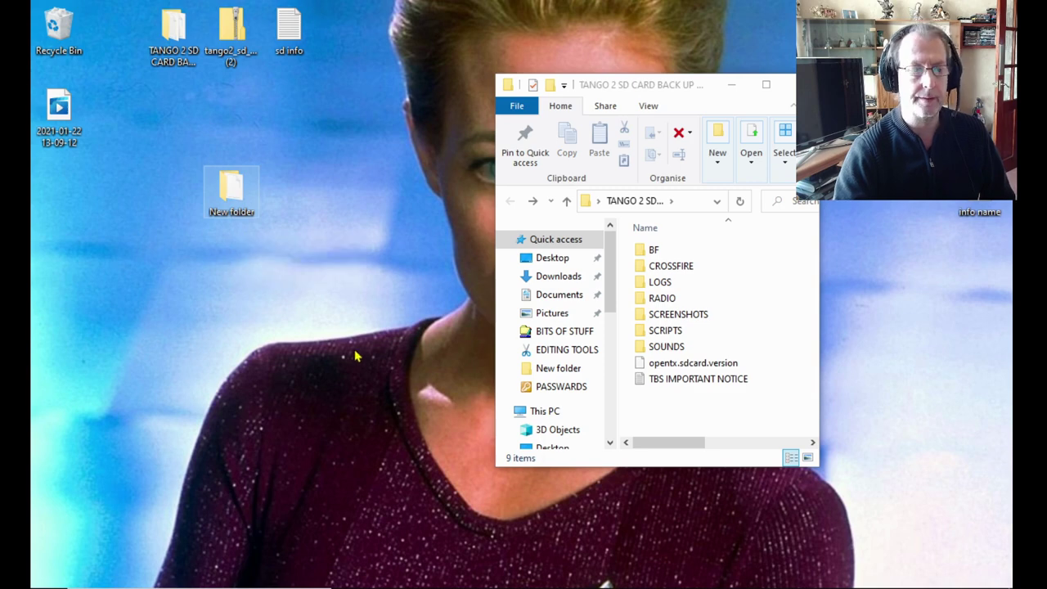
Reopen the sd info notes to check the keep list, then close them.
double_click(298, 31)
left_click_drag(264, 294, 287, 141)
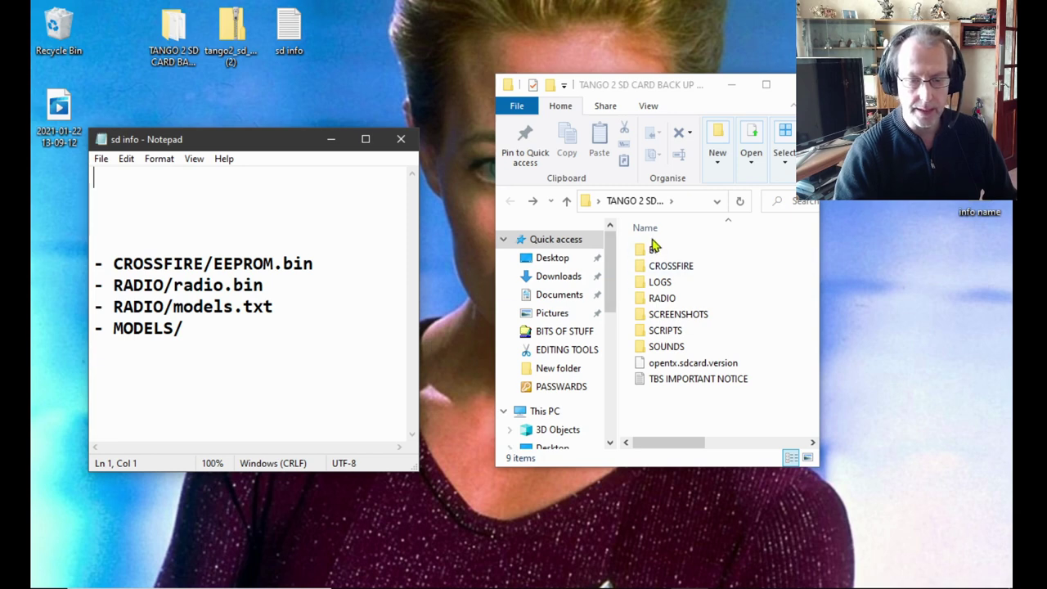
left_click(406, 143)
double_click(227, 198)
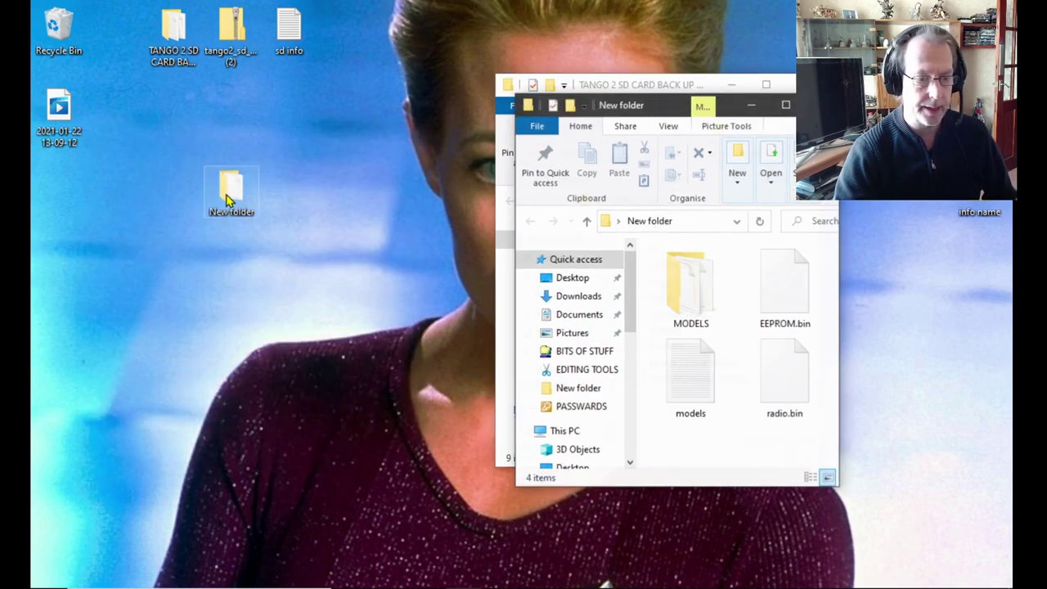
left_click_drag(667, 114, 206, 81)
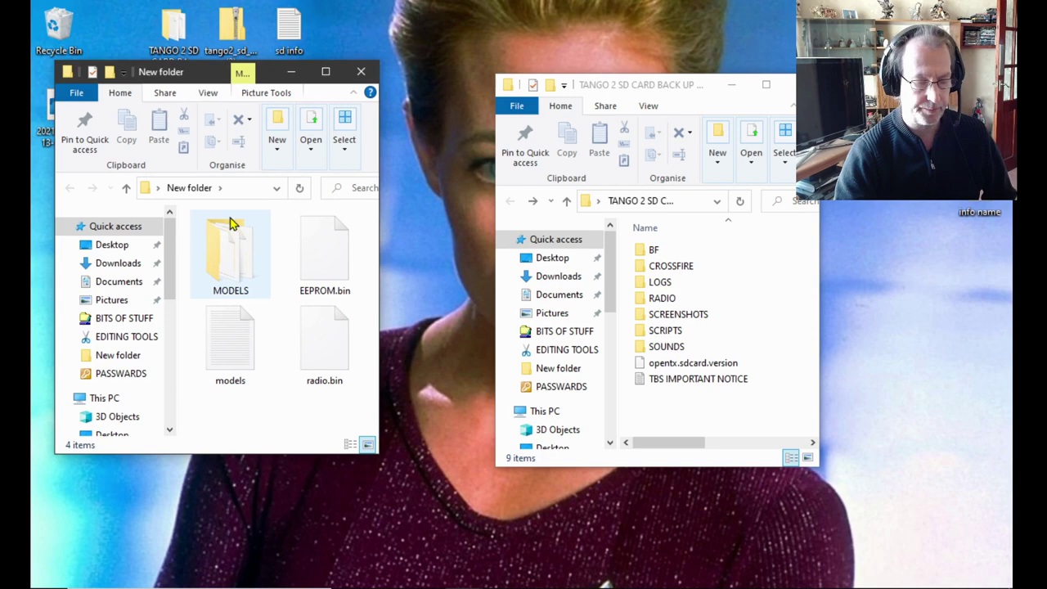
left_click(360, 73)
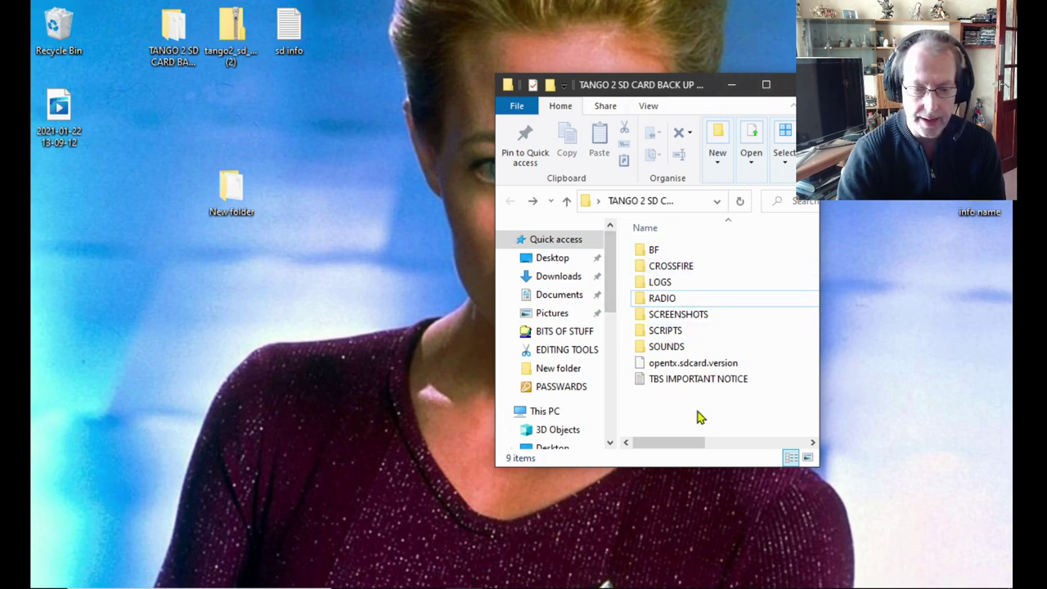
Select all nine remaining items in the backup folder and delete them.
left_click(689, 378)
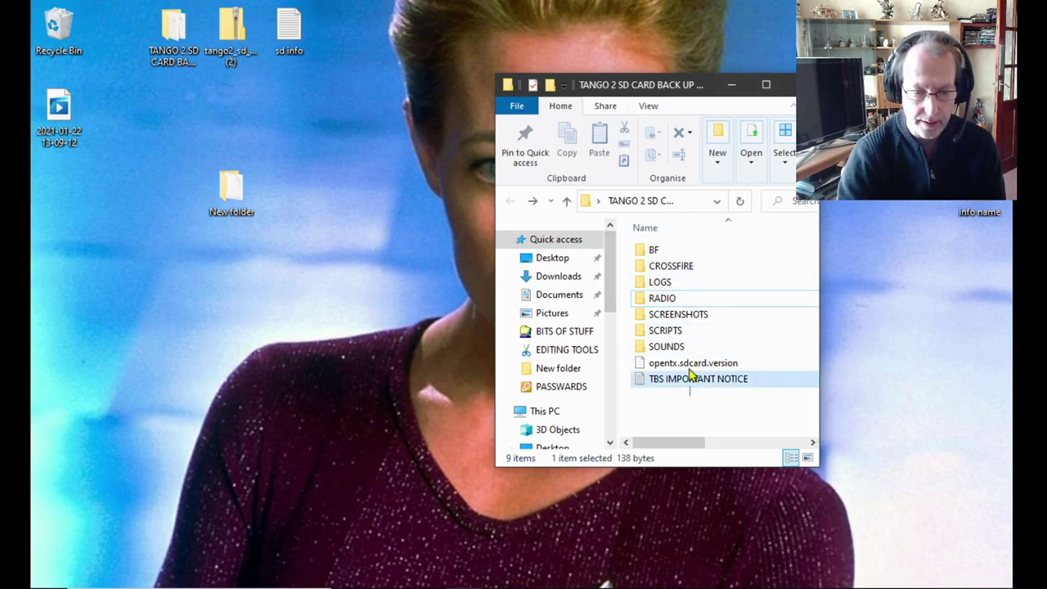
left_click_drag(688, 372, 685, 206)
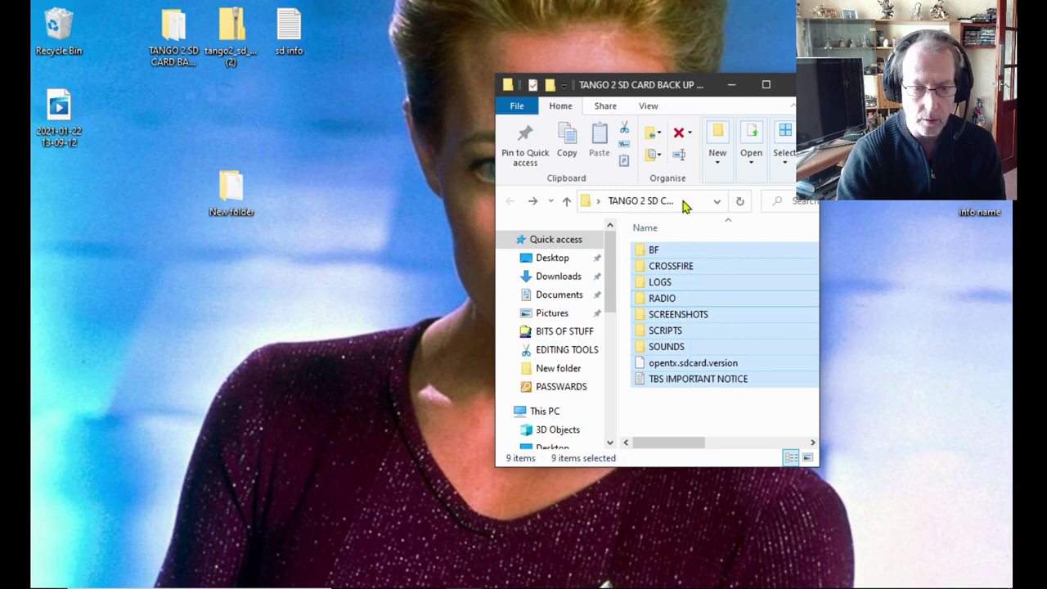
left_click(680, 135)
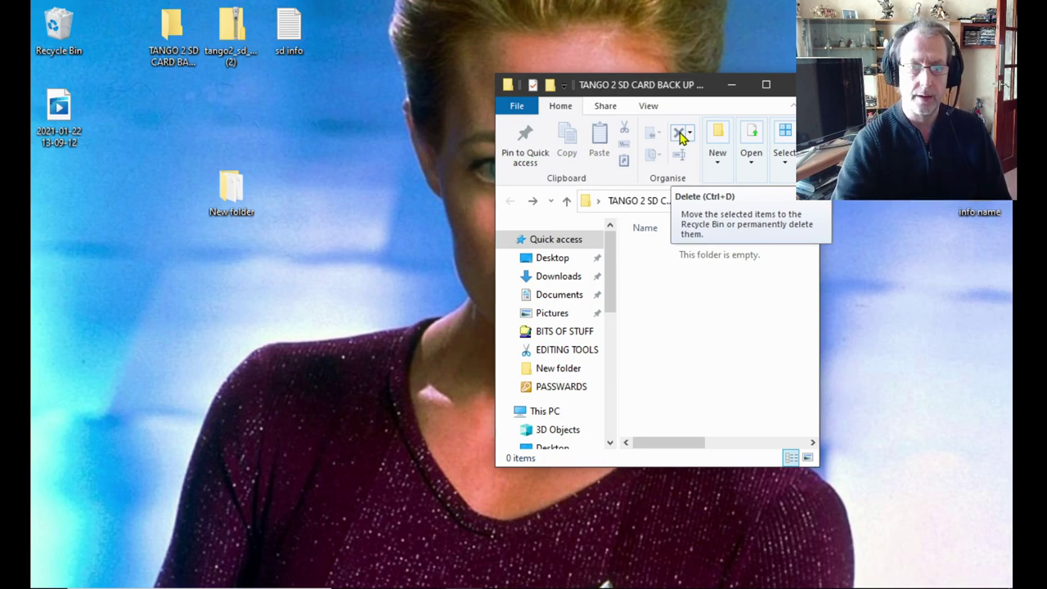
left_click_drag(649, 80, 845, 12)
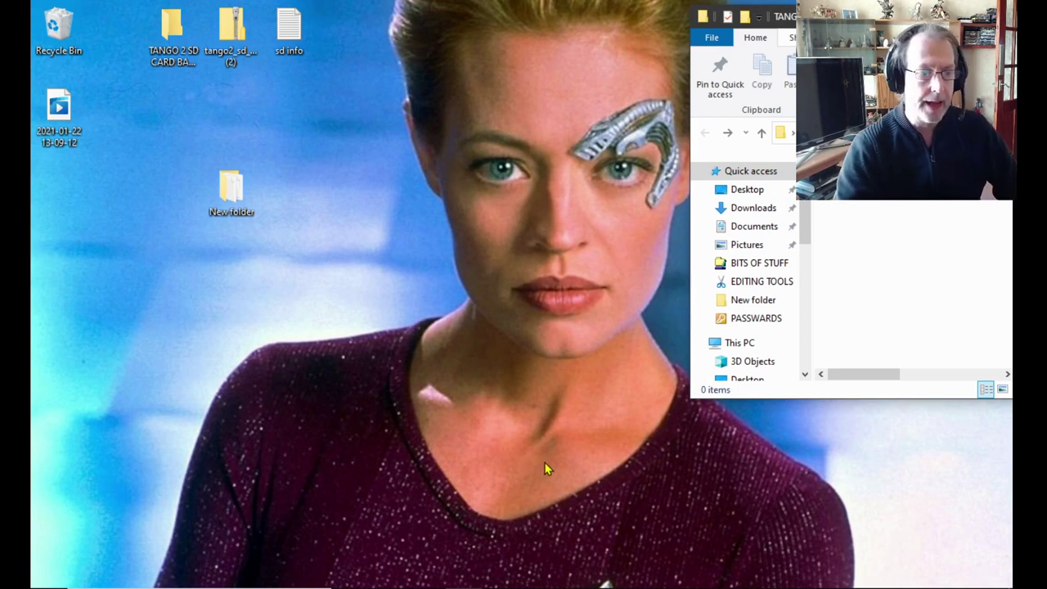
Launch Microsoft Edge, dismissing the identity_helper.exe error, so the Tango 2 Pro page loads.
mouse_move(669, 579)
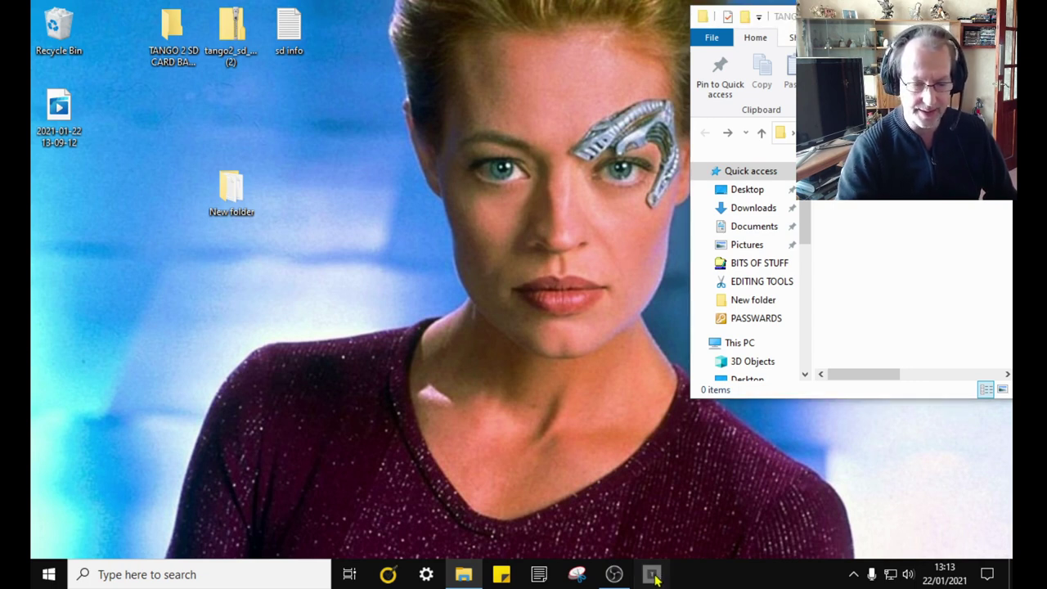
left_click(653, 575)
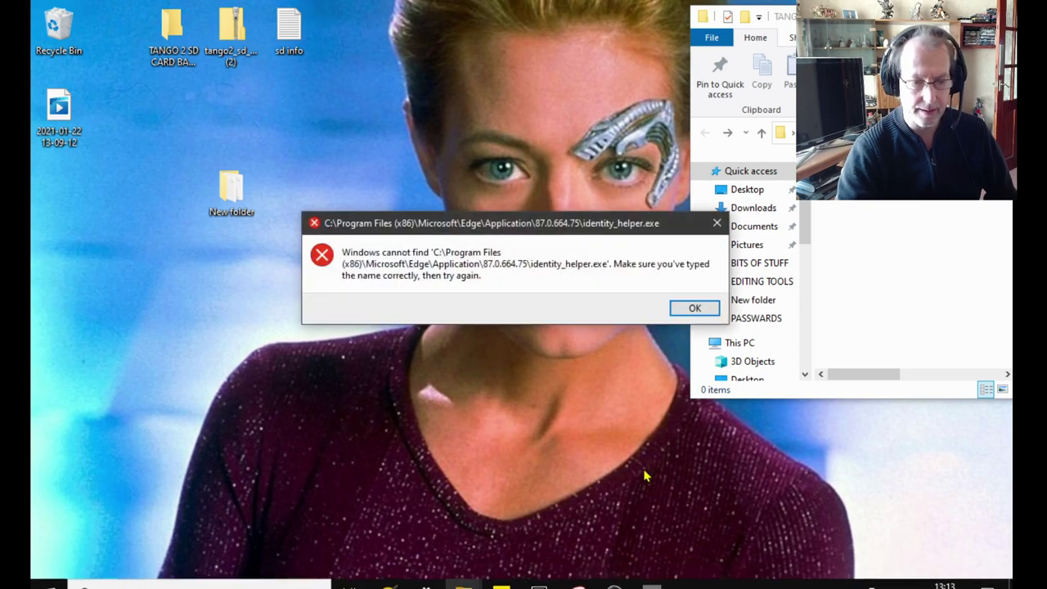
left_click(694, 310)
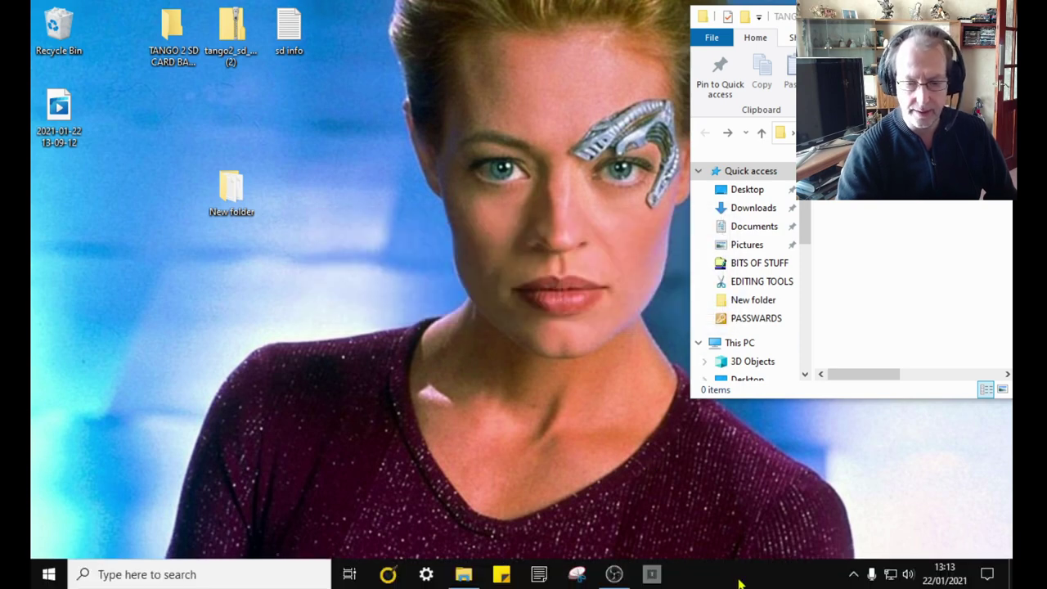
left_click(655, 574)
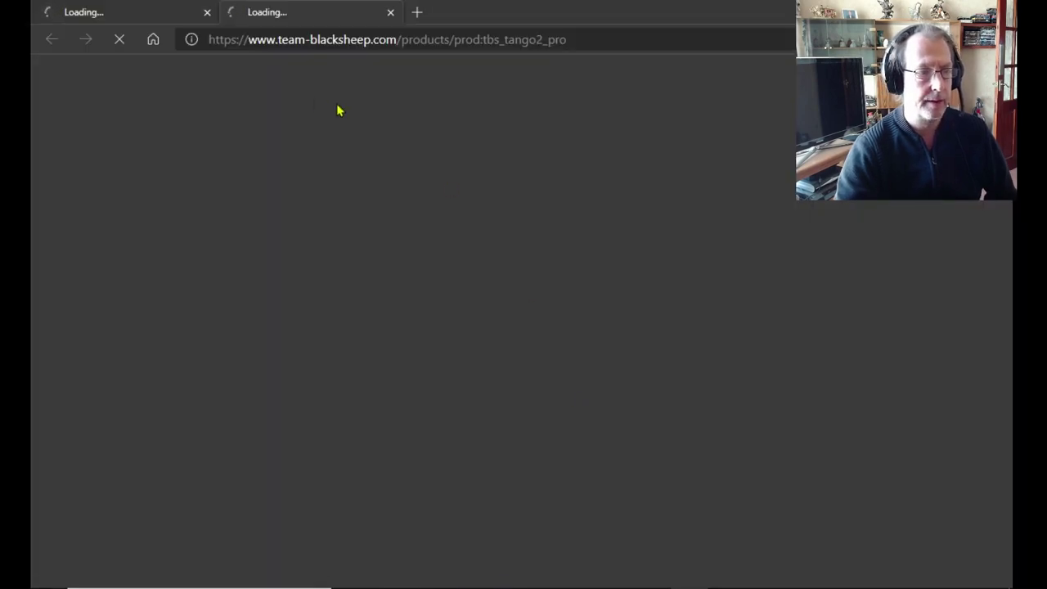
Close the duplicate tab, scroll through the Tango 2 Pro page, and move the tango2_sd_files zip lower.
left_click(207, 13)
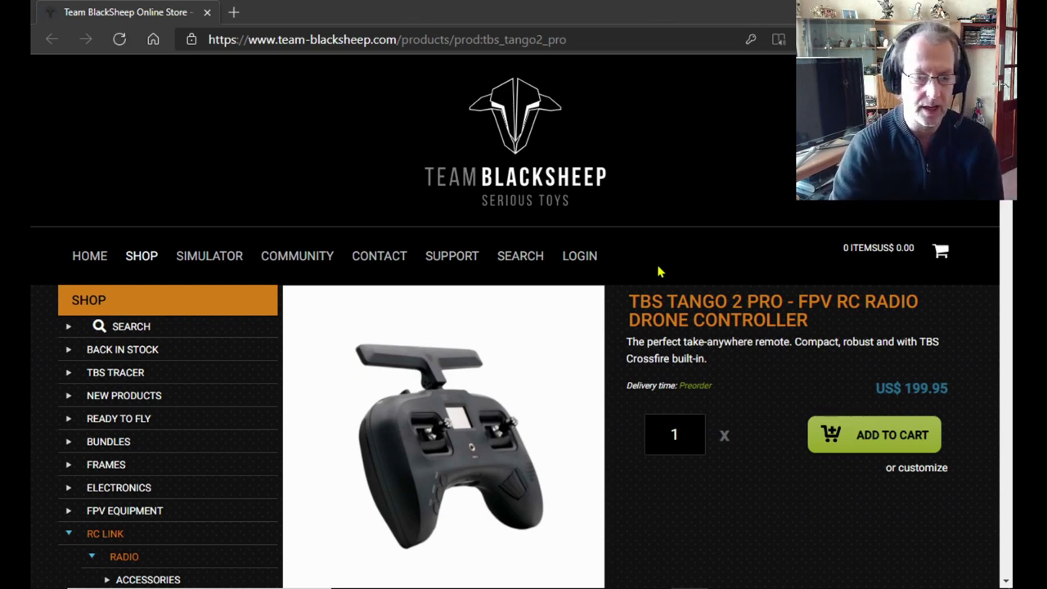
scroll(634, 293, "down", 8)
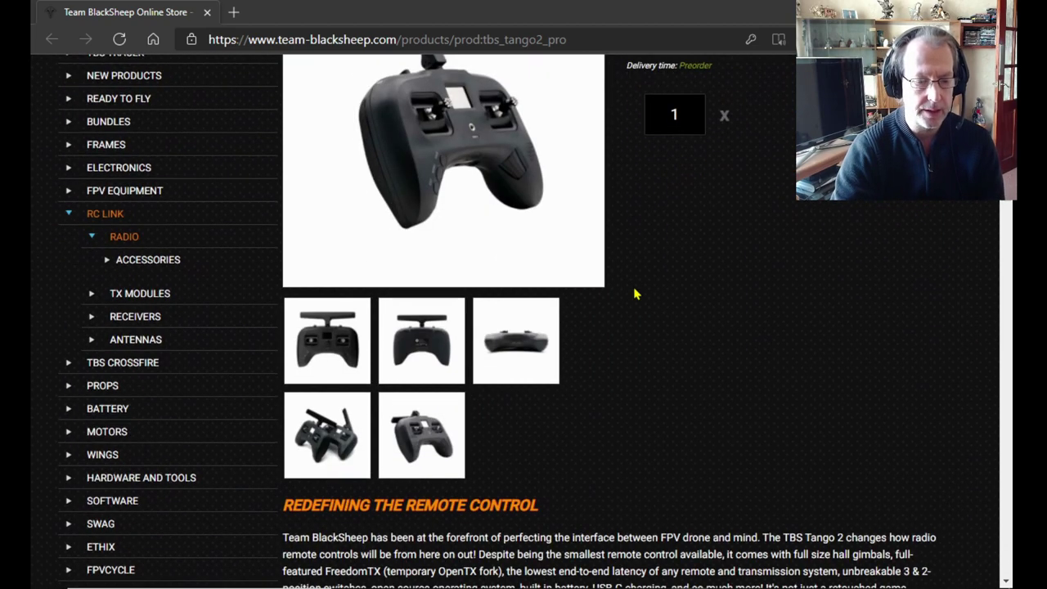
scroll(635, 293, "down", 13)
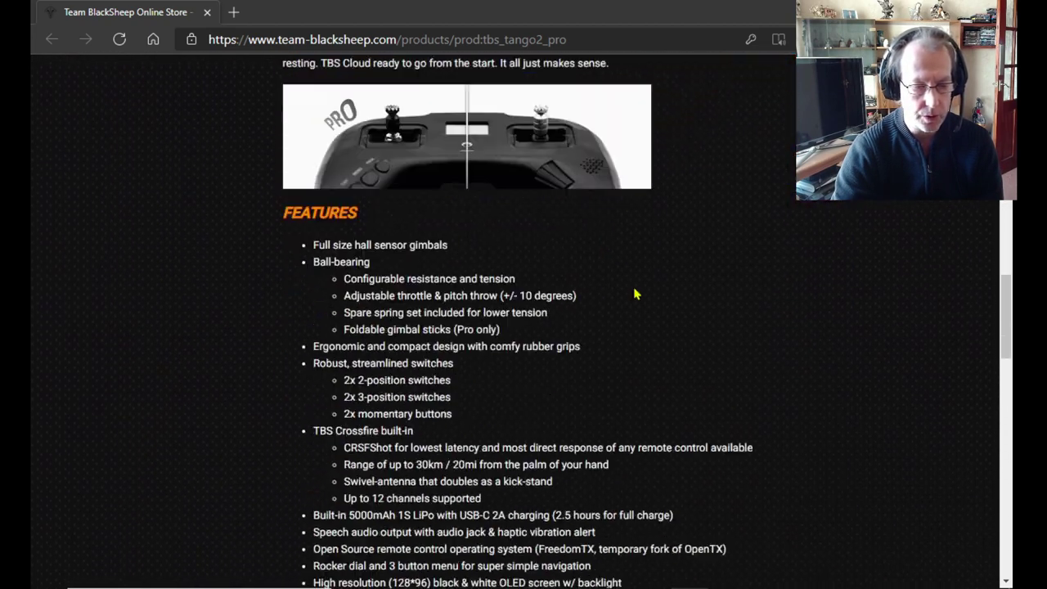
scroll(635, 293, "down", 5)
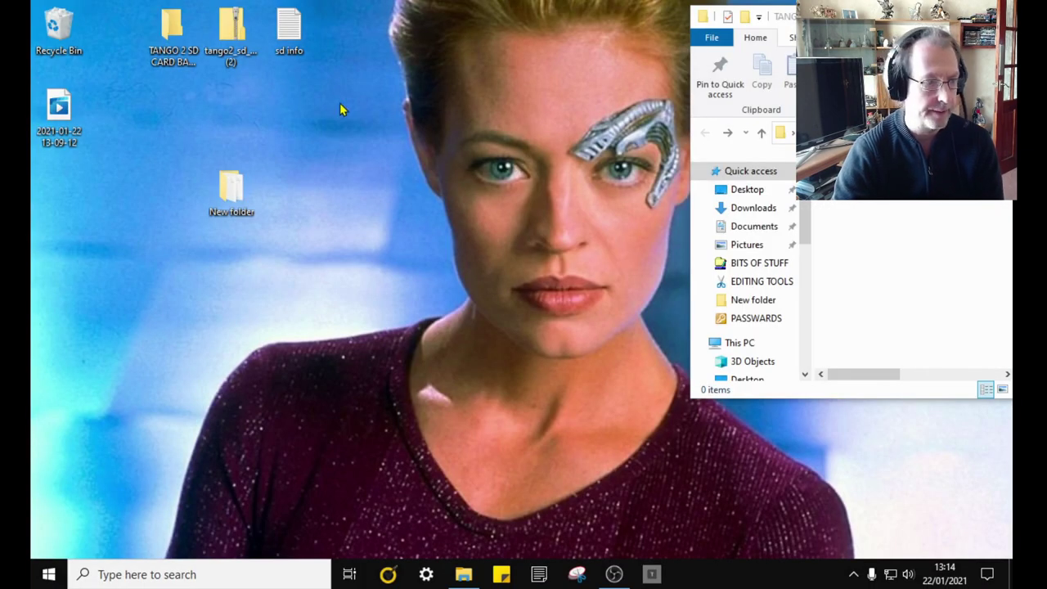
left_click_drag(231, 33, 174, 115)
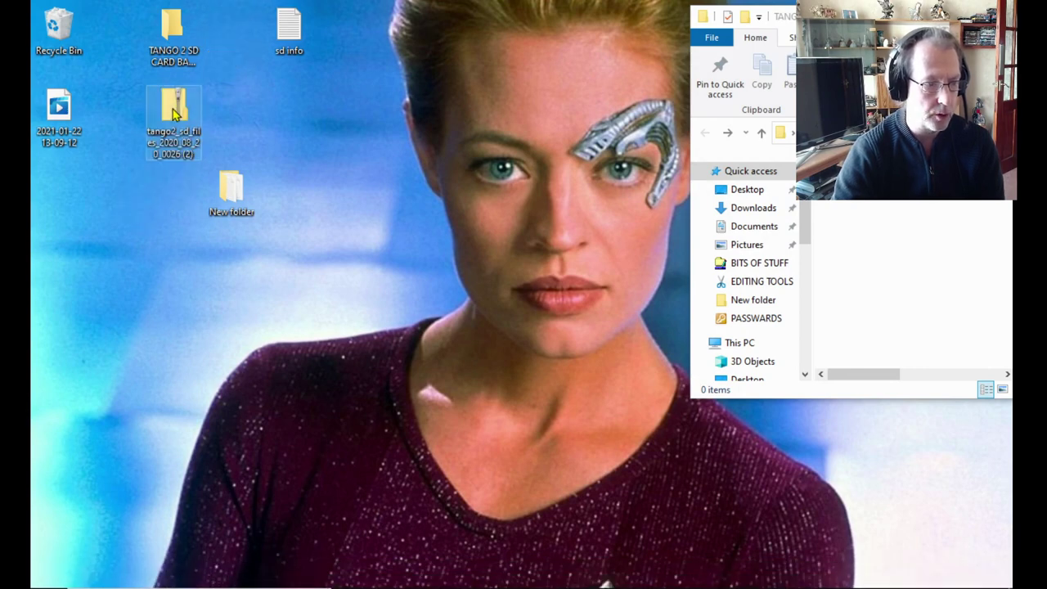
Open the zip's sdcard-tango2-1.2V0026 folder and arrange its window and the New folder icon.
double_click(174, 114)
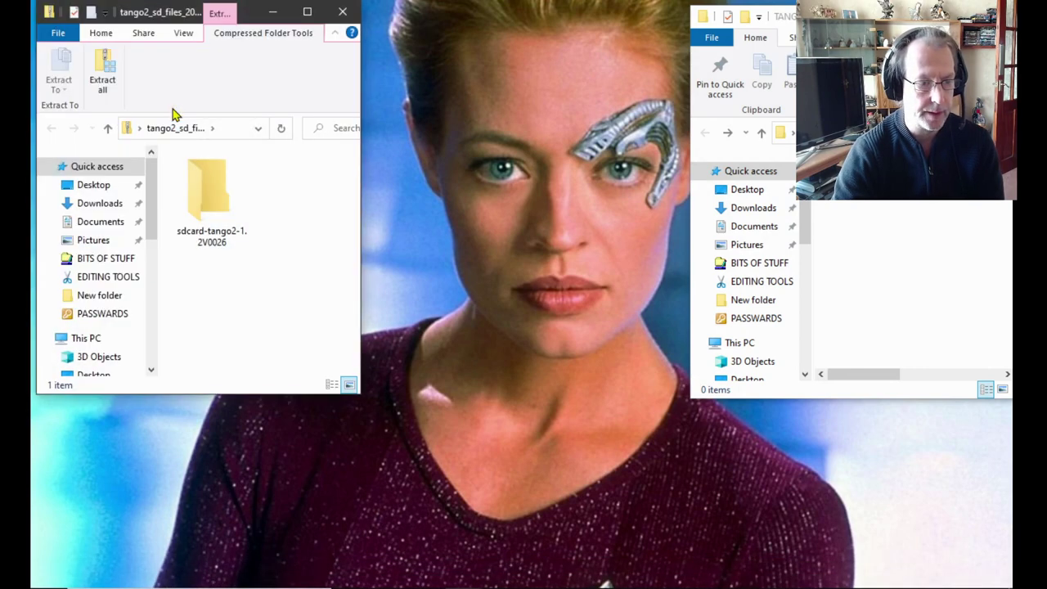
double_click(211, 202)
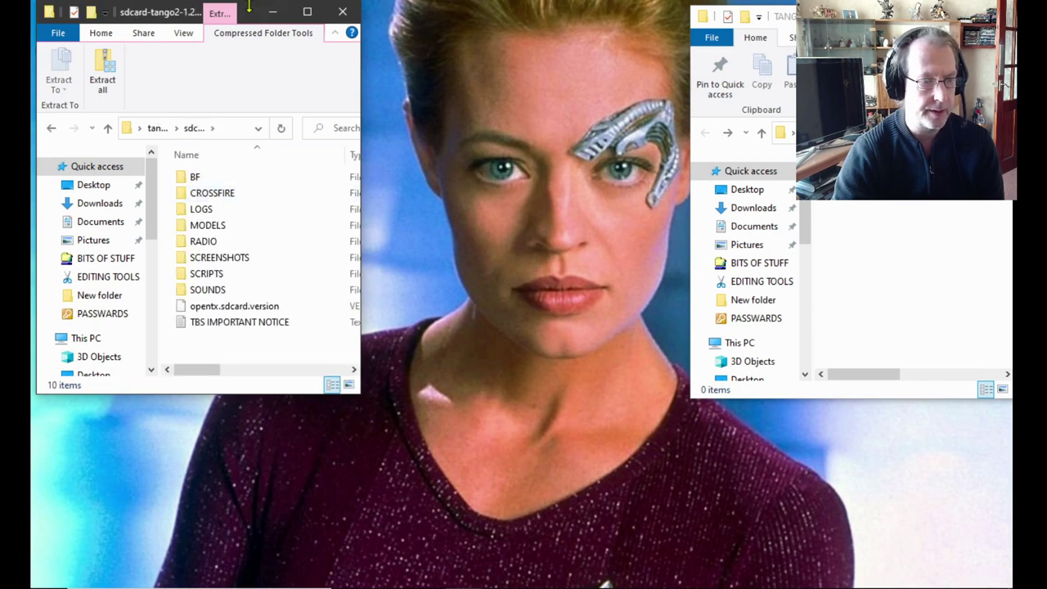
left_click_drag(247, 7, 274, 24)
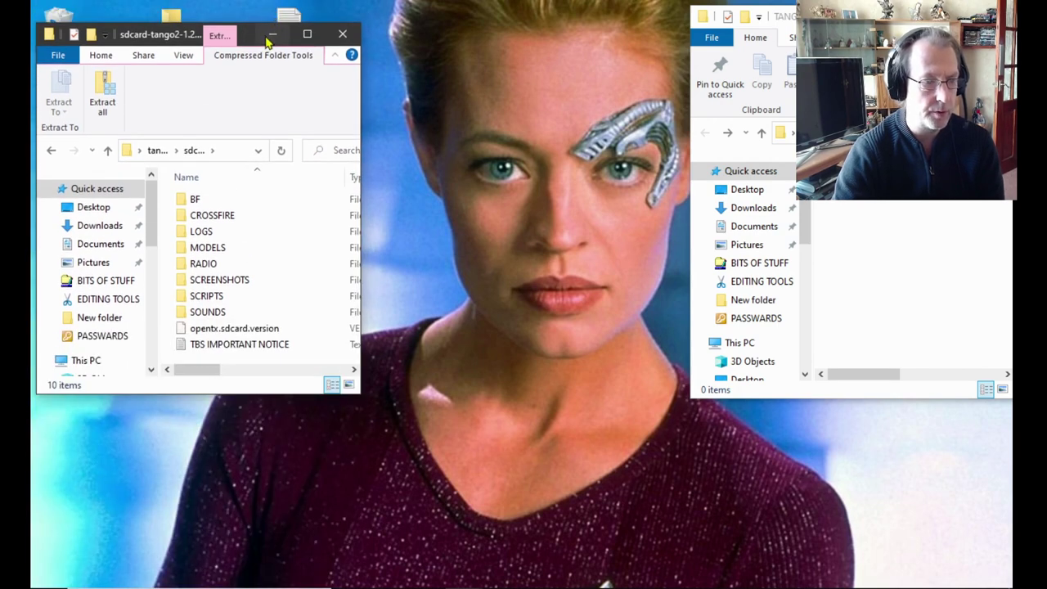
left_click_drag(135, 40, 135, 248)
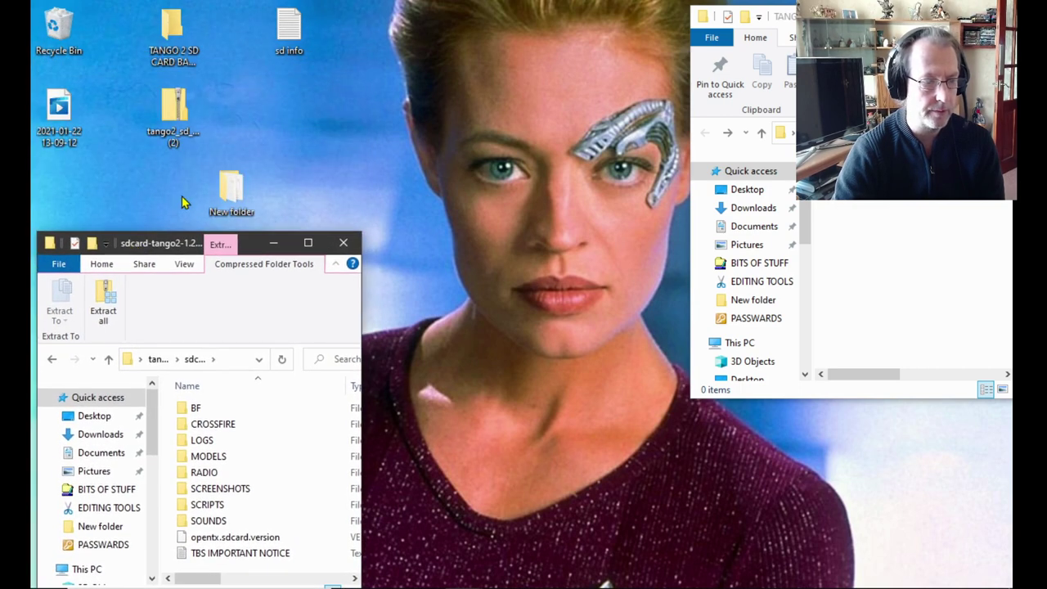
left_click_drag(231, 188, 402, 31)
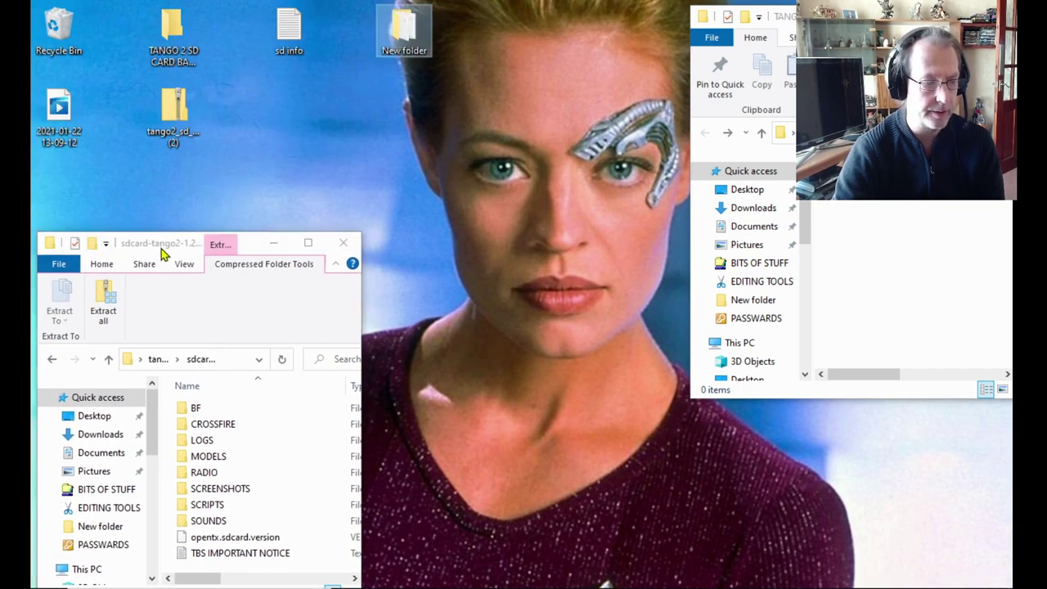
left_click_drag(161, 255, 185, 92)
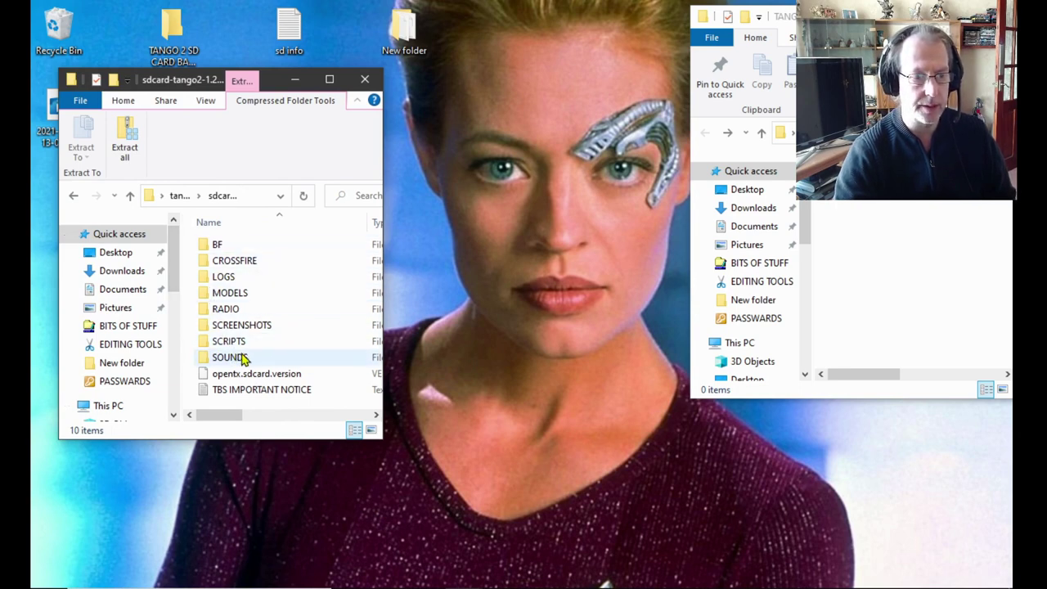
left_click_drag(404, 33, 524, 277)
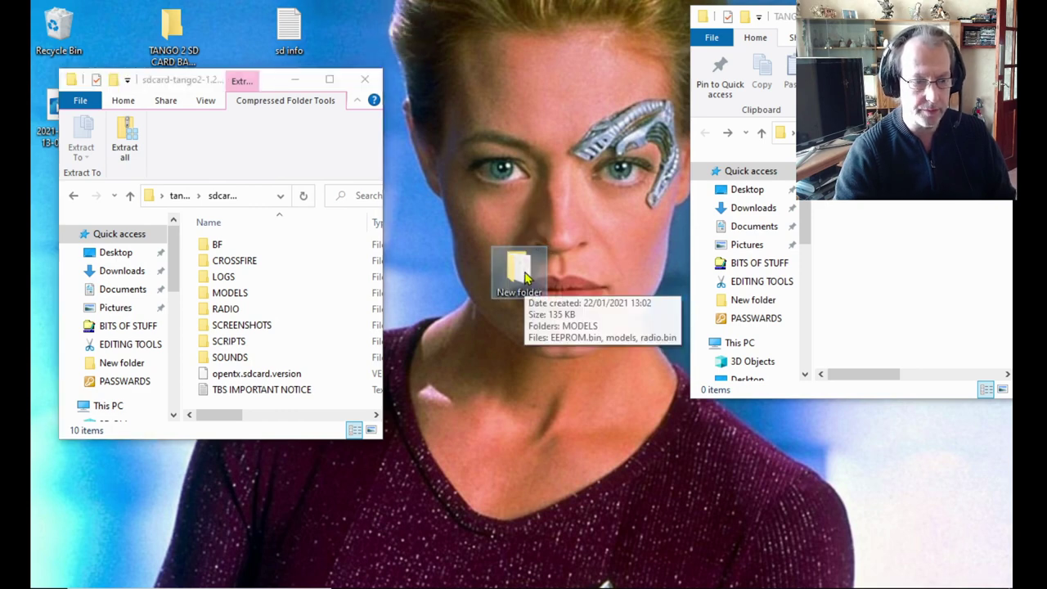
Open New folder beside the SD files and copy EEPROM.bin into their CROSSFIRE folder.
double_click(520, 270)
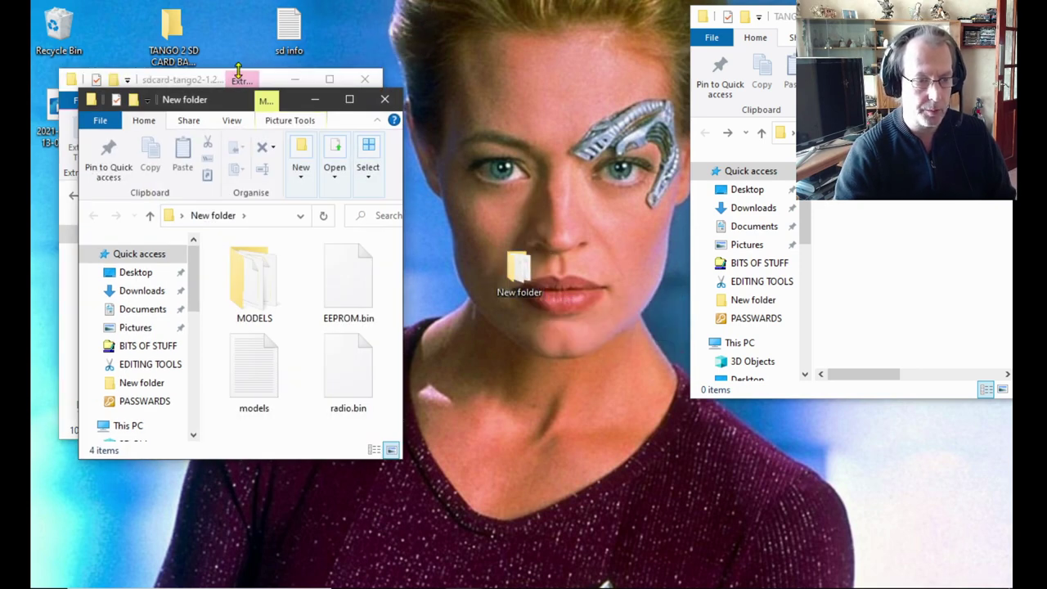
left_click_drag(212, 117, 540, 96)
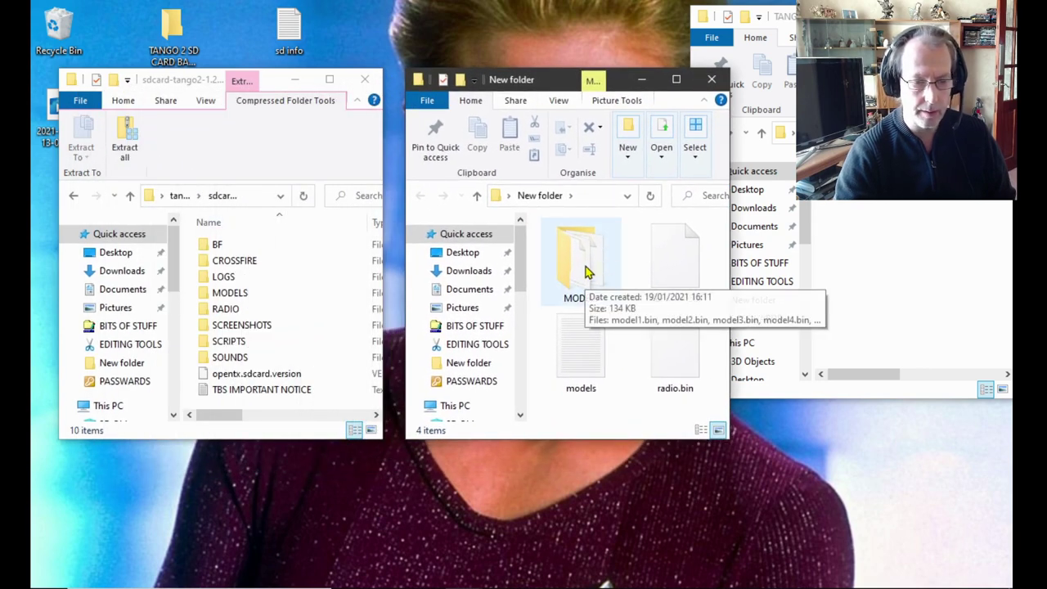
double_click(243, 265)
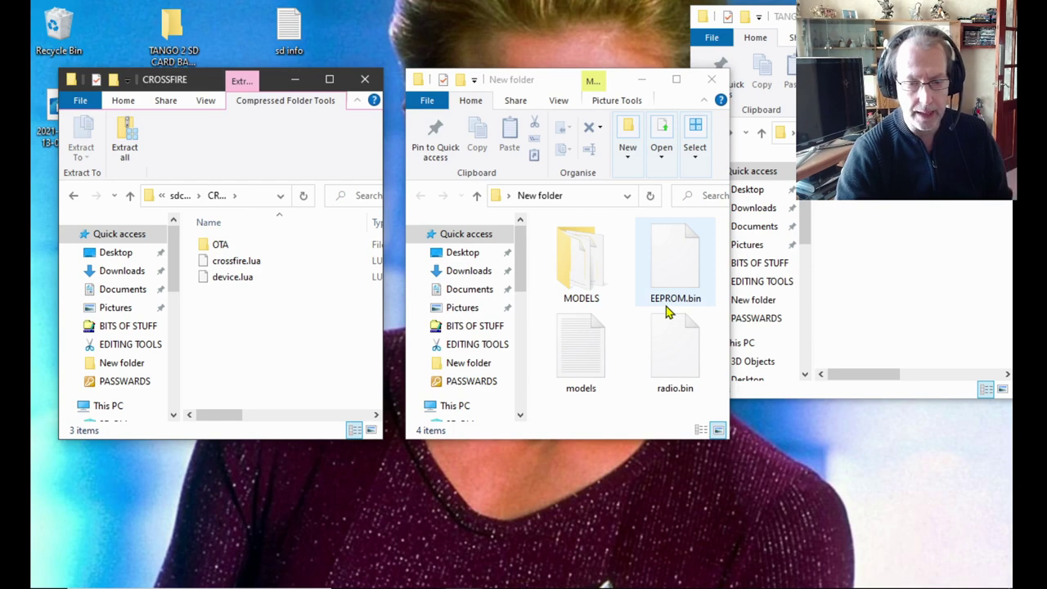
left_click_drag(674, 276, 219, 360)
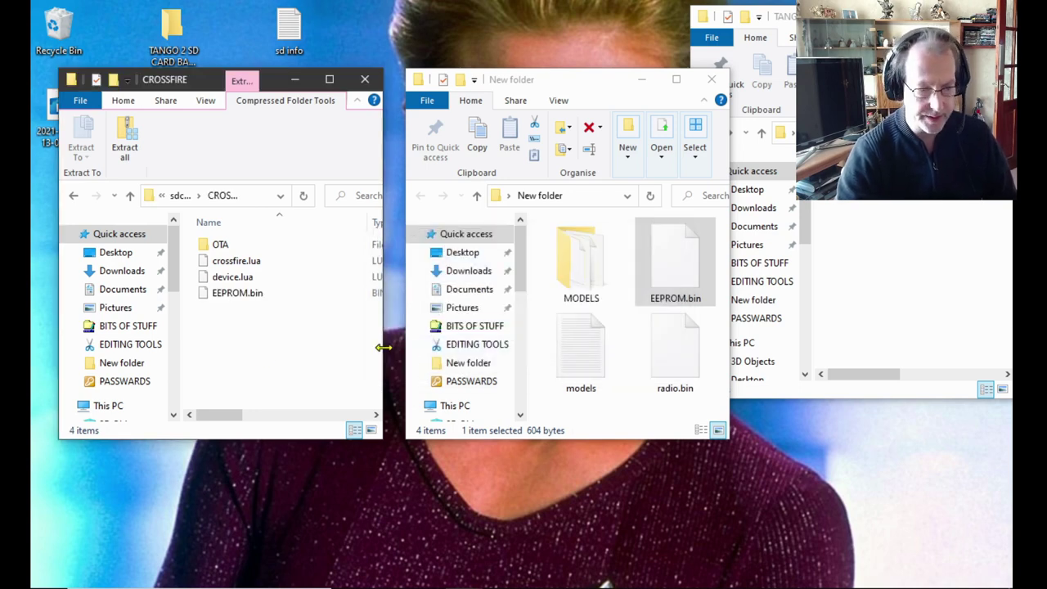
left_click(75, 196)
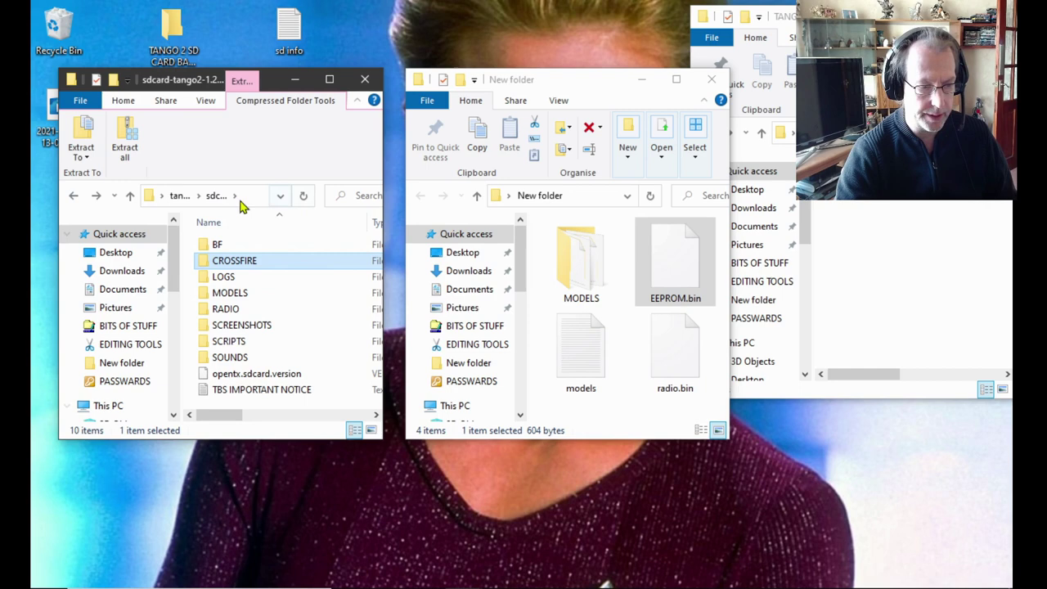
Copy the models and radio.bin backups from New folder into the SD files' RADIO folder.
double_click(240, 314)
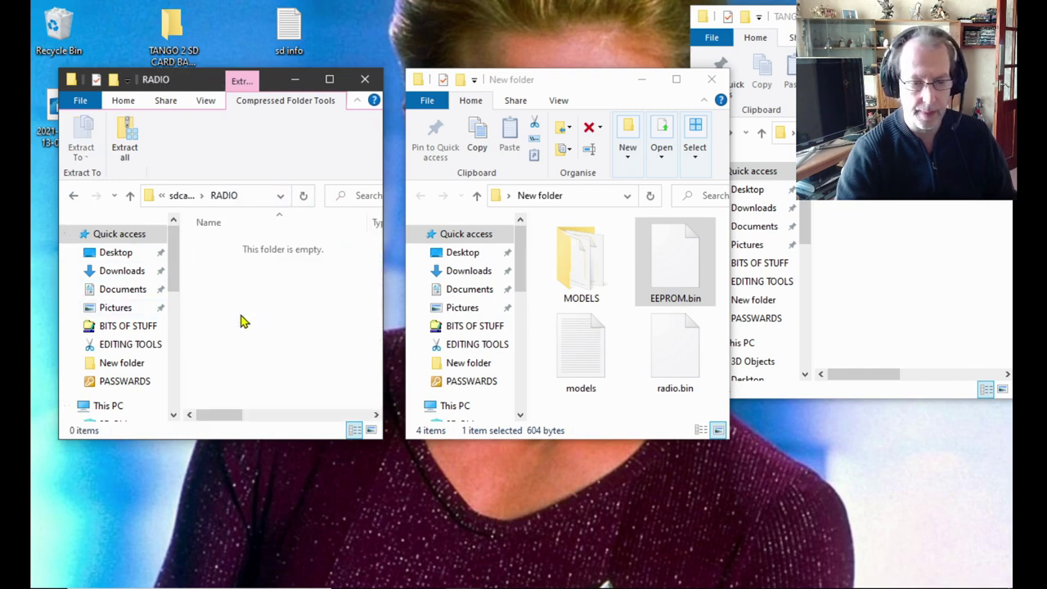
left_click_drag(584, 369, 253, 340)
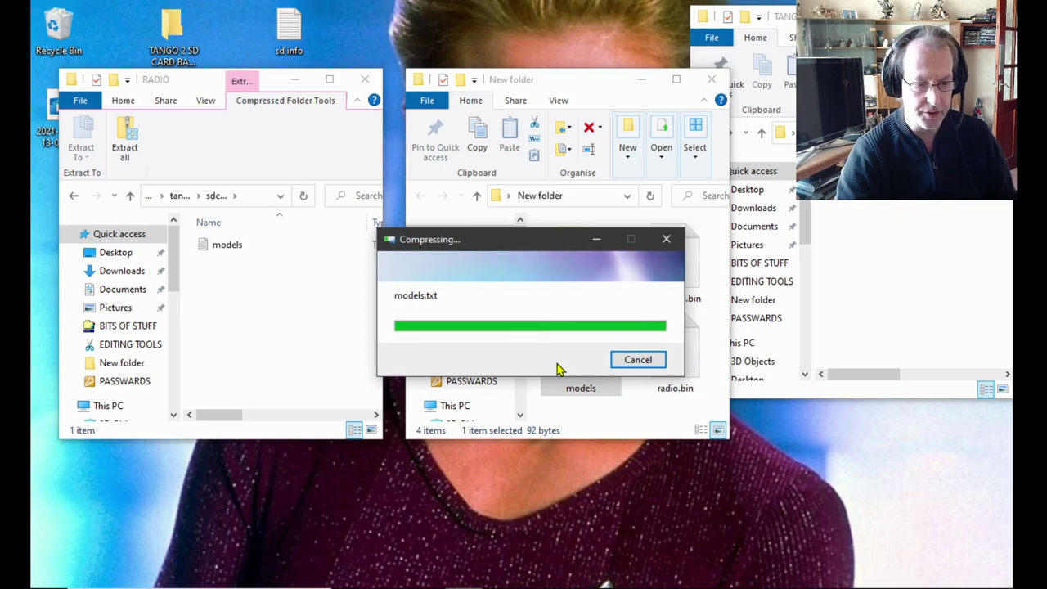
left_click_drag(682, 365, 243, 347)
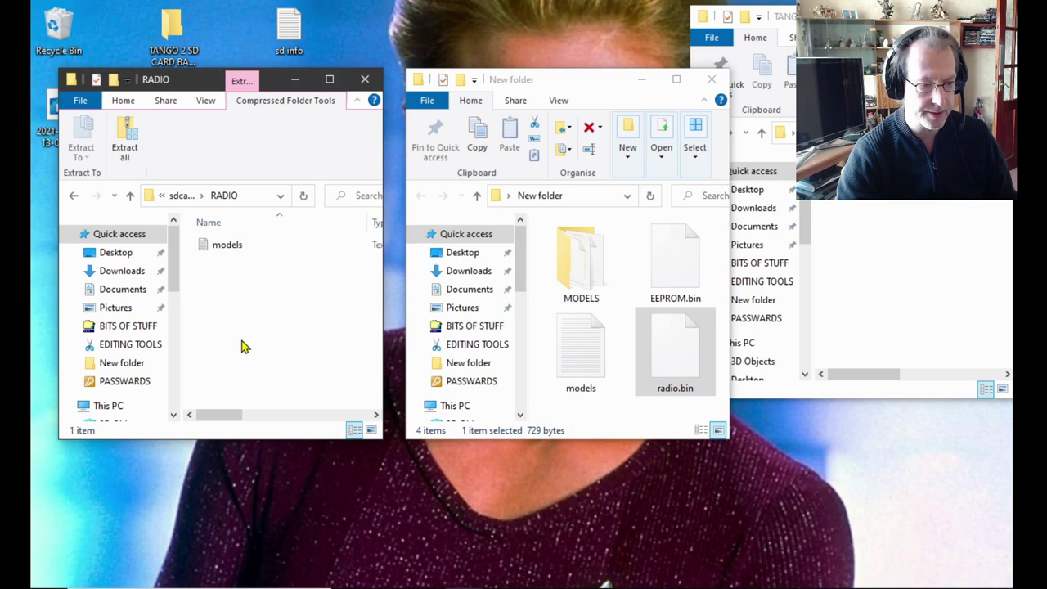
key("ctrl+v")
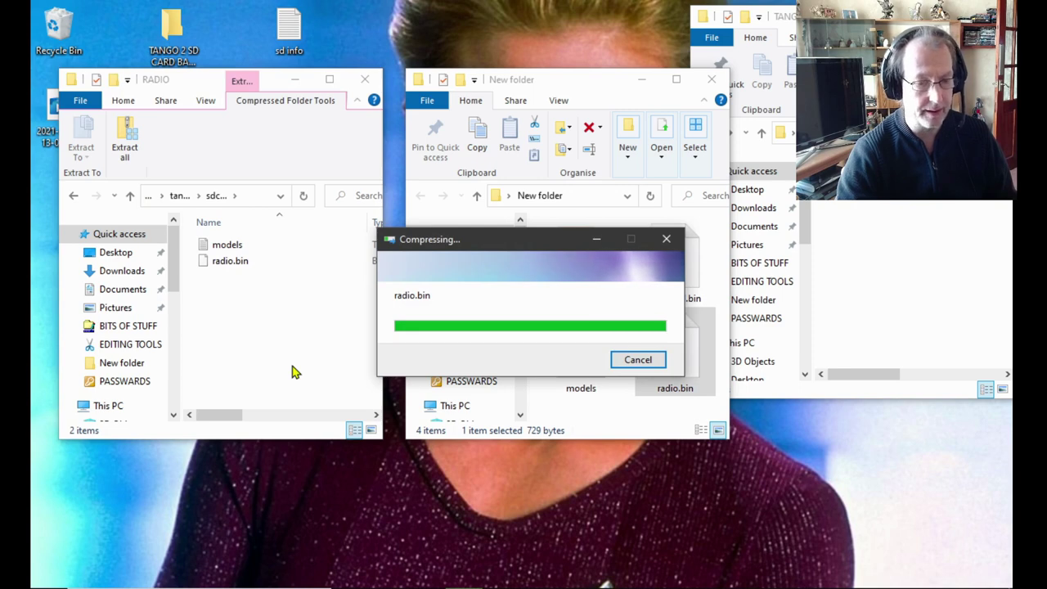
left_click(73, 196)
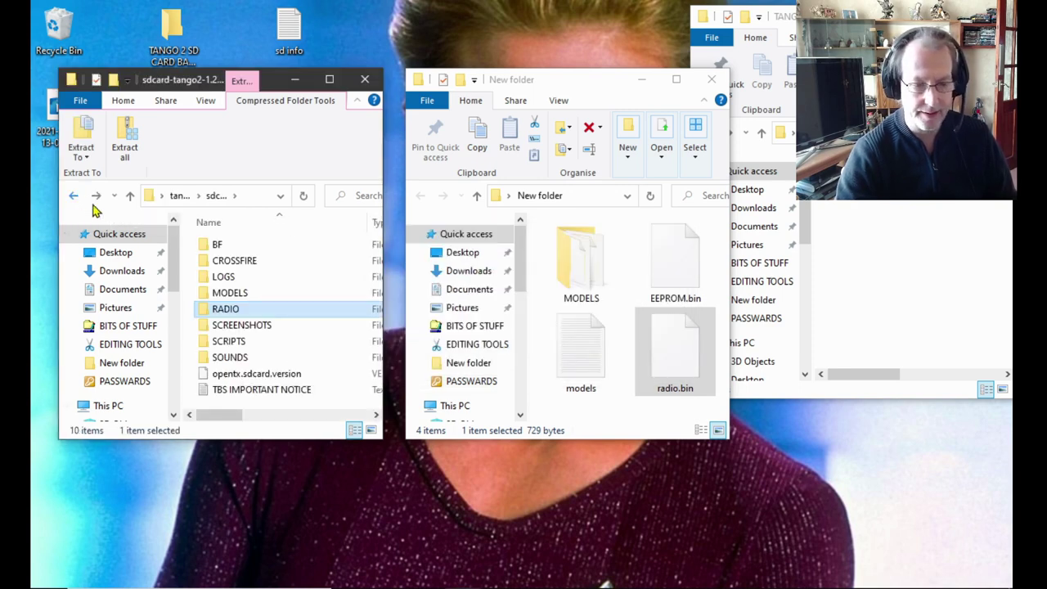
Delete the old MODELS folder and drag in the backed-up MODELS from New folder instead.
left_click(245, 295)
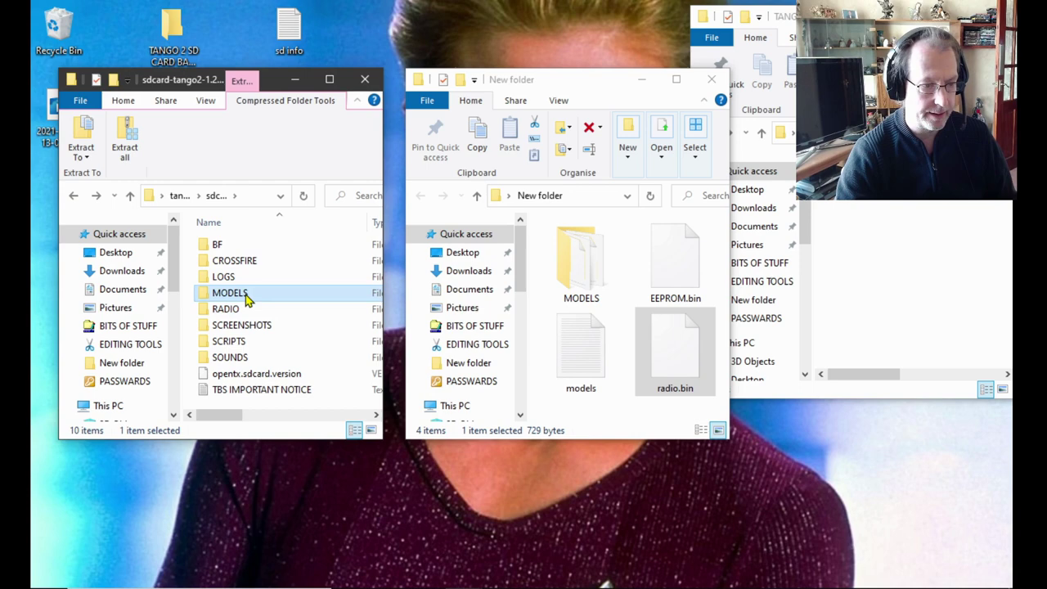
right_click(246, 298)
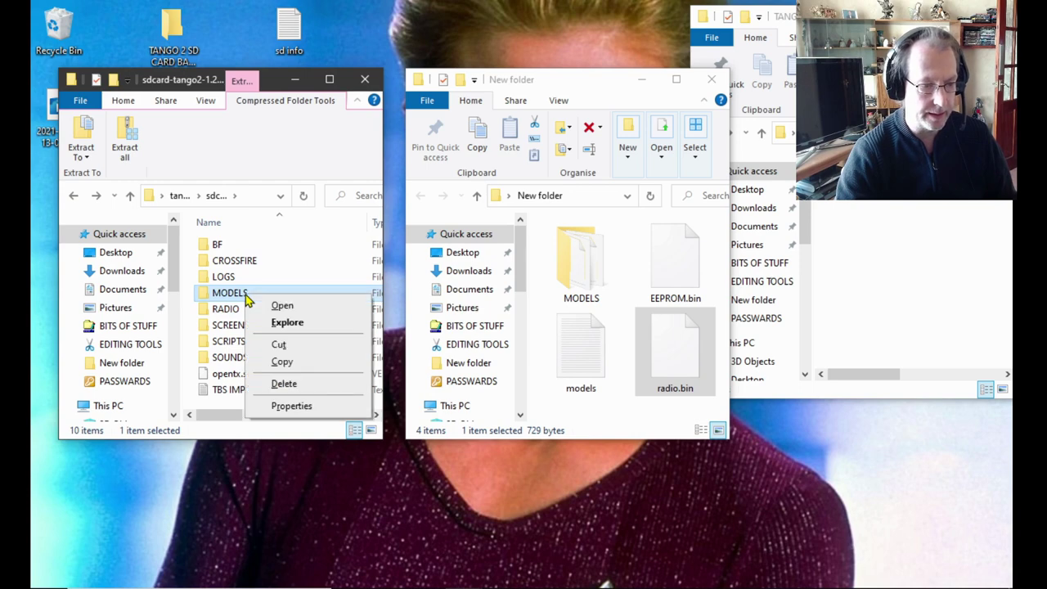
left_click(292, 384)
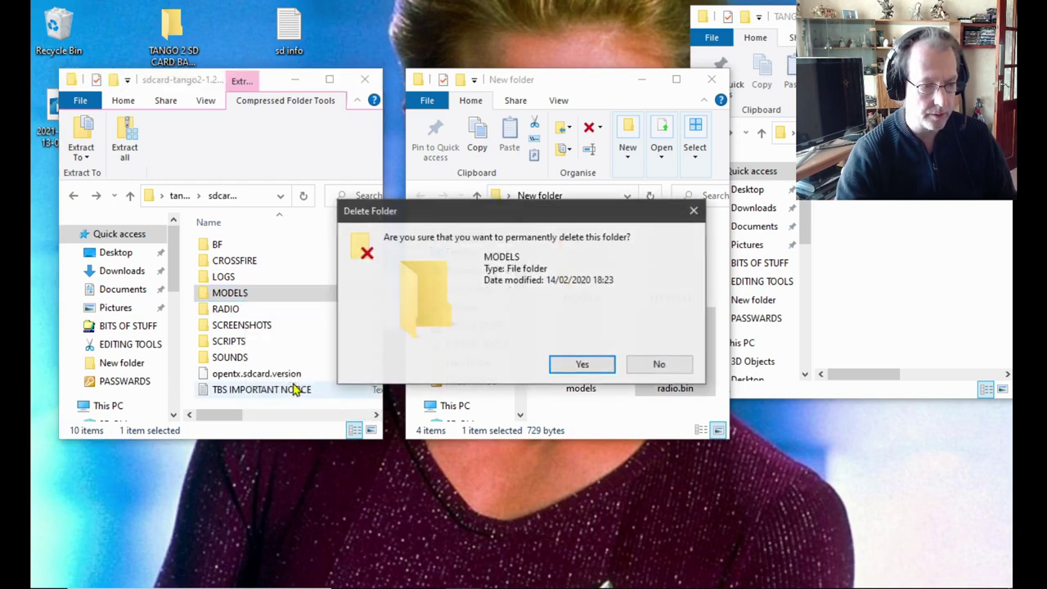
left_click(572, 365)
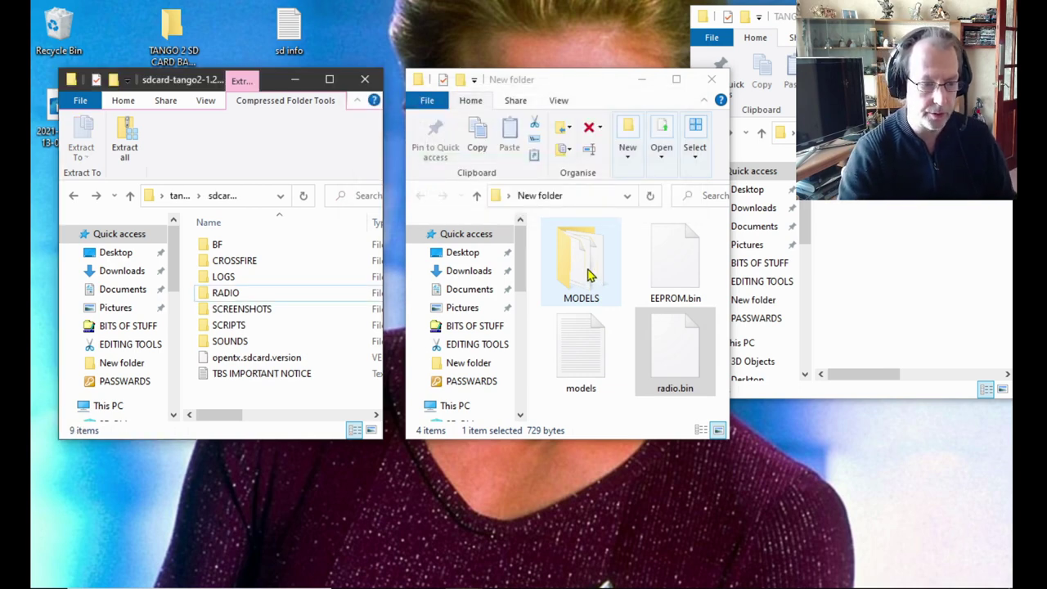
left_click_drag(589, 282, 292, 416)
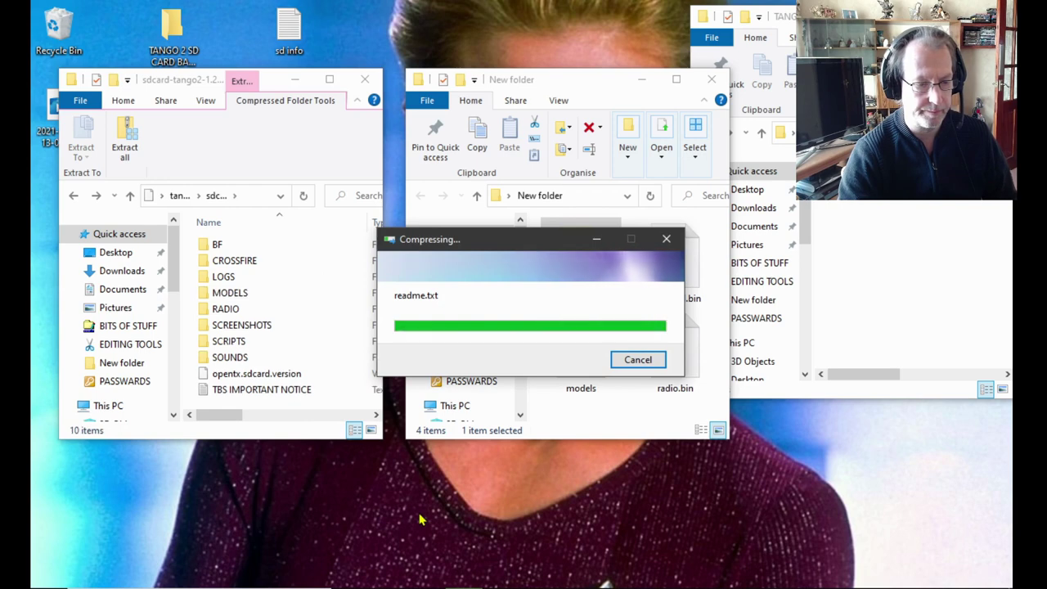
left_click(710, 80)
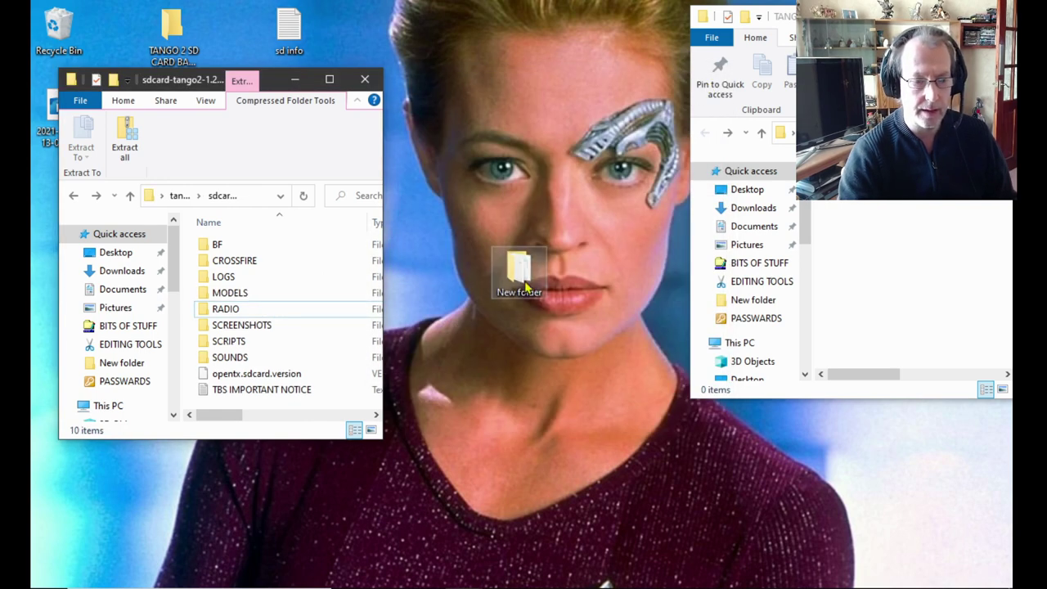
Arrange the windows so the empty TANGO 2 SD CARD BACK UP folder sits beside the sdcard files.
left_click_drag(520, 276, 462, 47)
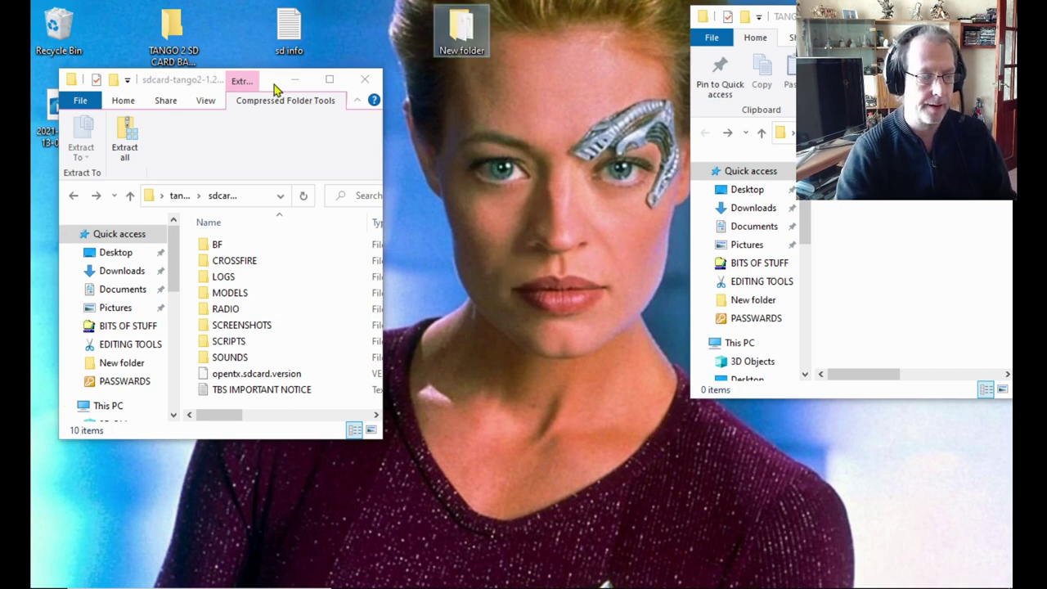
left_click_drag(274, 84, 332, 131)
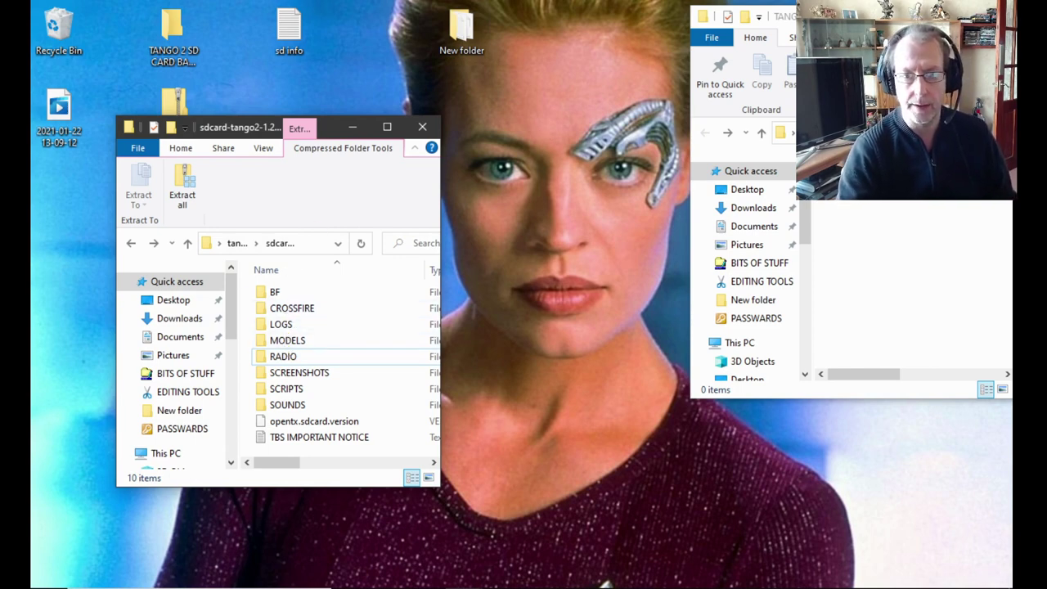
left_click_drag(736, 16, 628, 92)
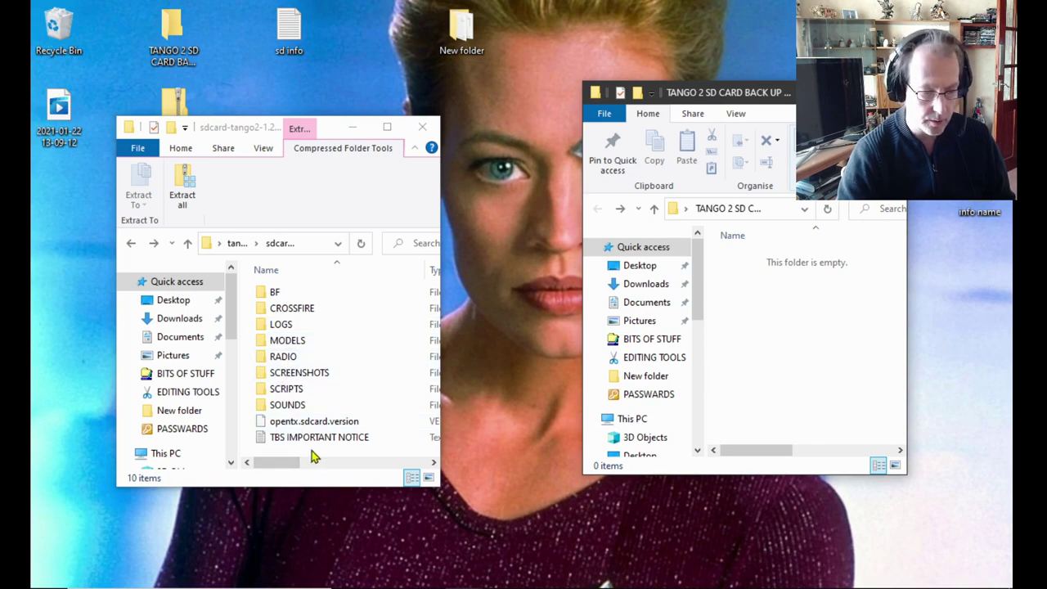
Copy all 10 sdcard items, including BF and MODELS, into the TANGO 2 SD CARD BACK UP folder.
left_click_drag(314, 449, 306, 296)
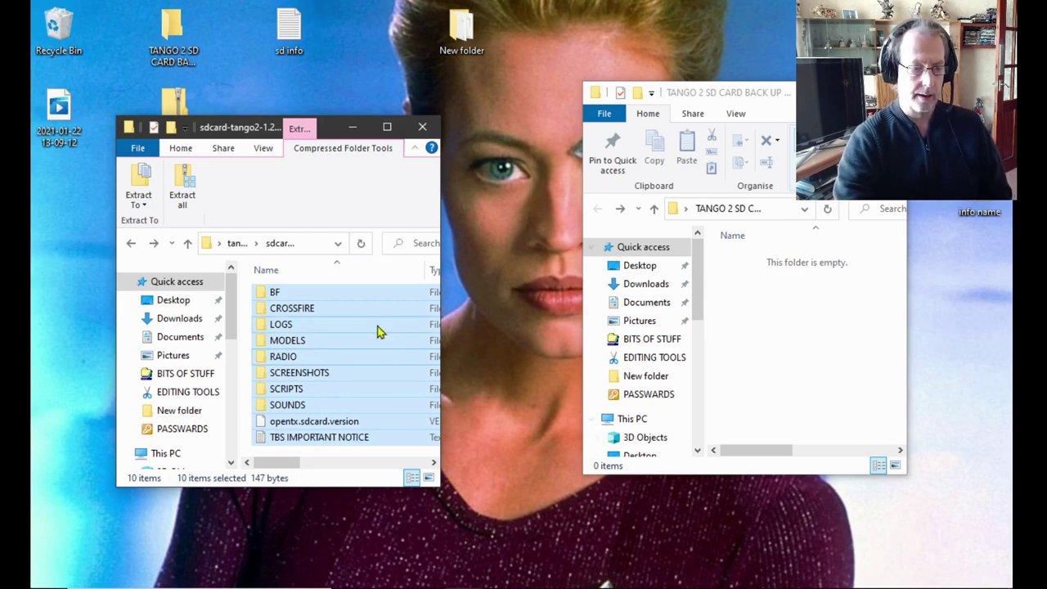
left_click_drag(319, 301, 779, 340)
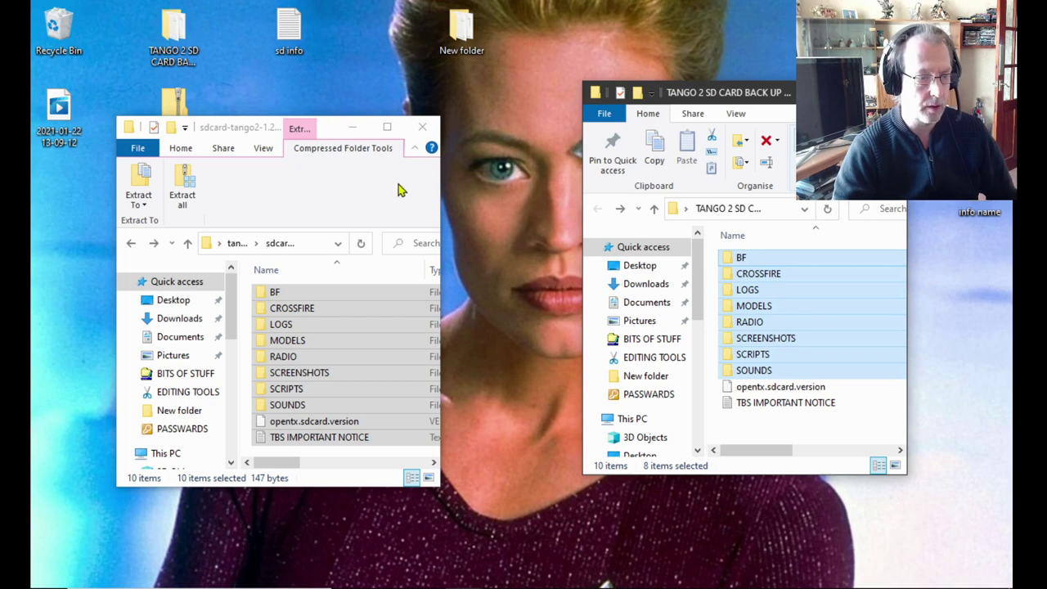
Close the extracted files, recycle the tango2_sd zip, and centre the SD card window.
left_click(421, 131)
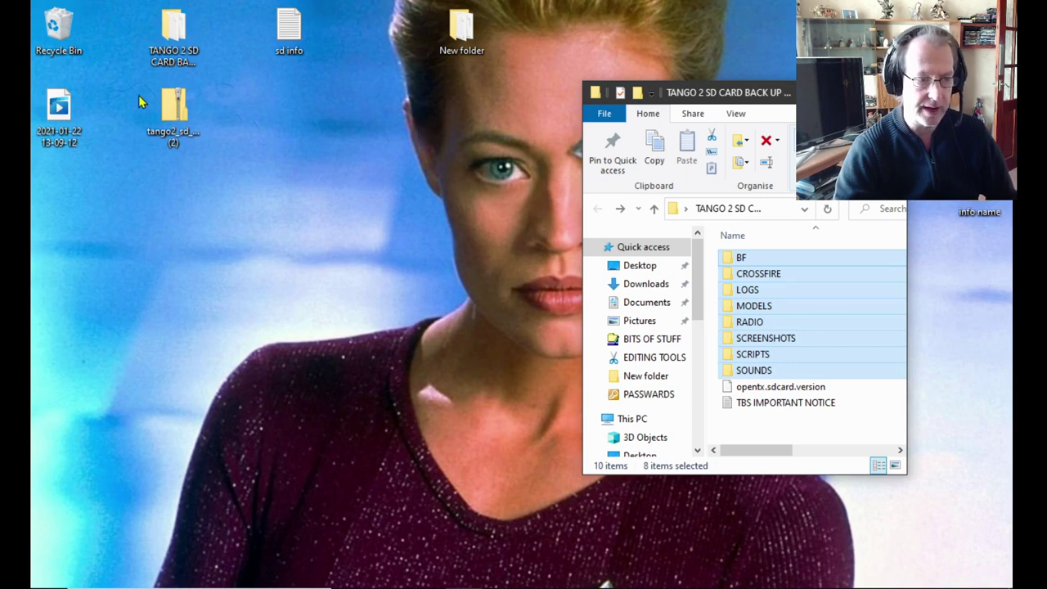
left_click_drag(174, 106, 59, 41)
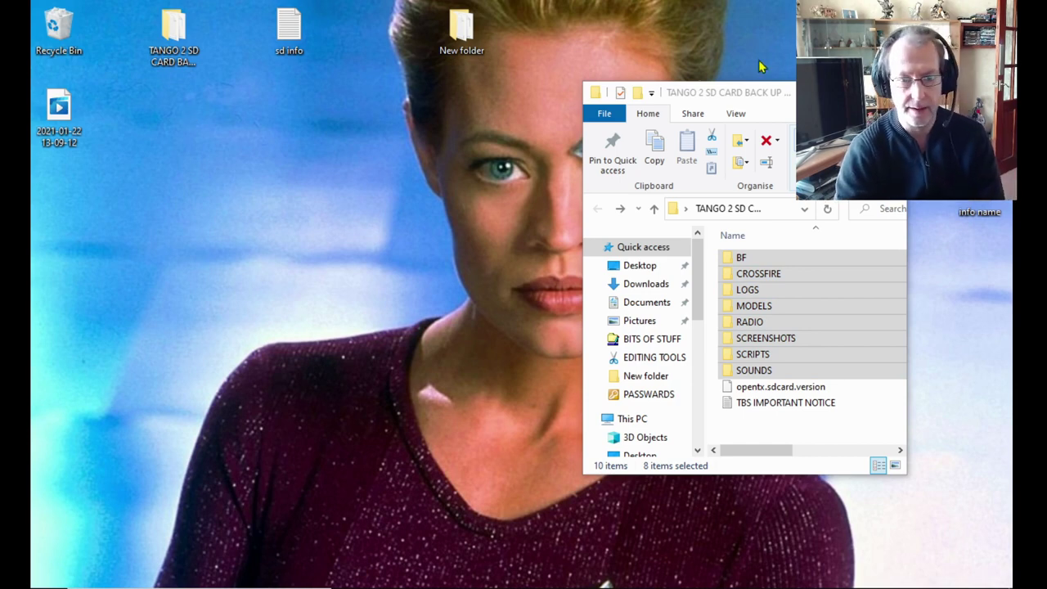
left_click_drag(778, 94, 565, 89)
left_click(574, 422)
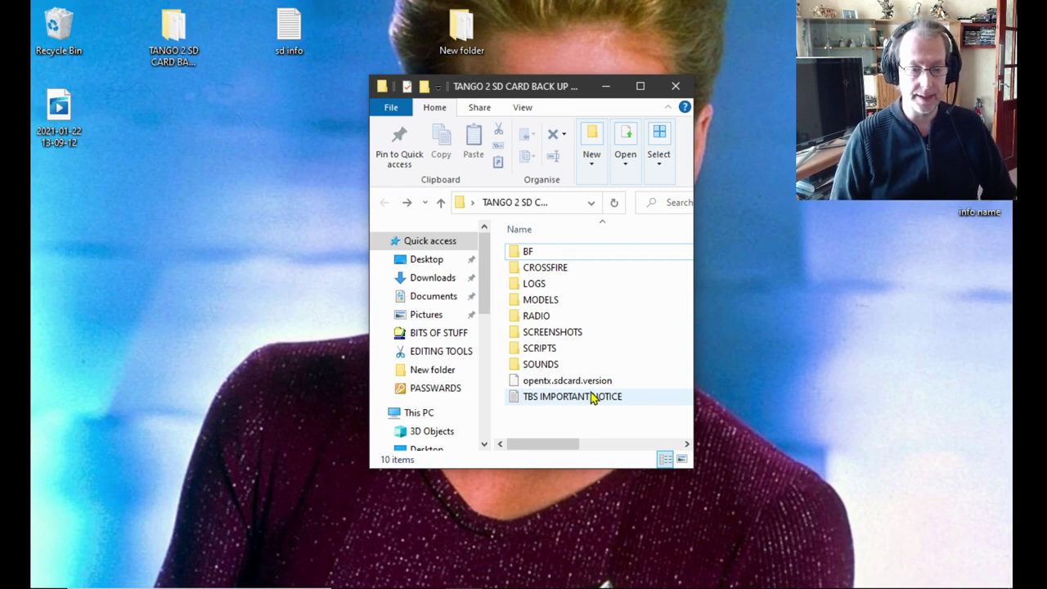
double_click(592, 397)
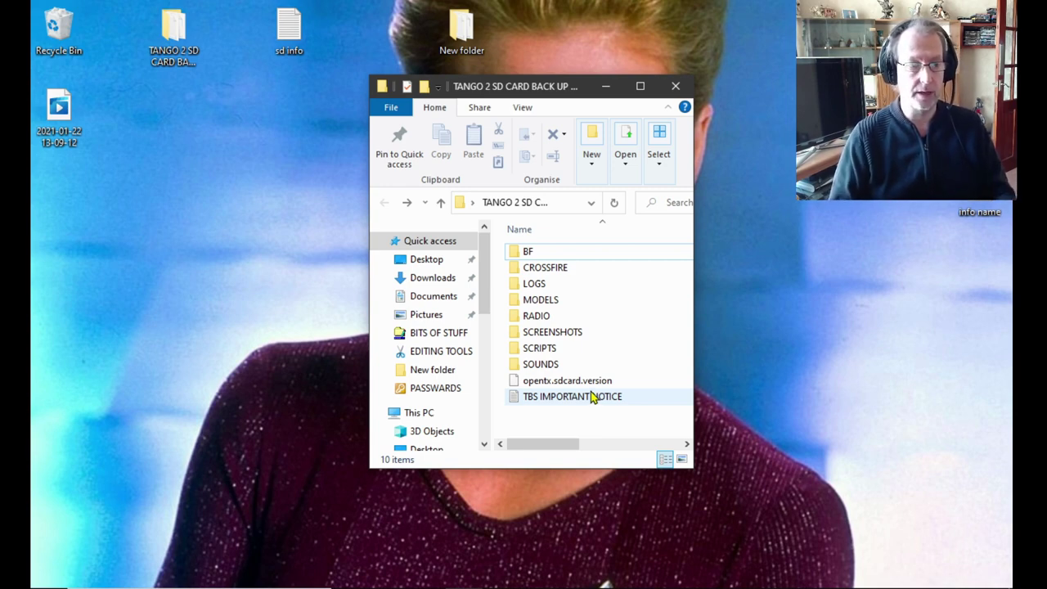